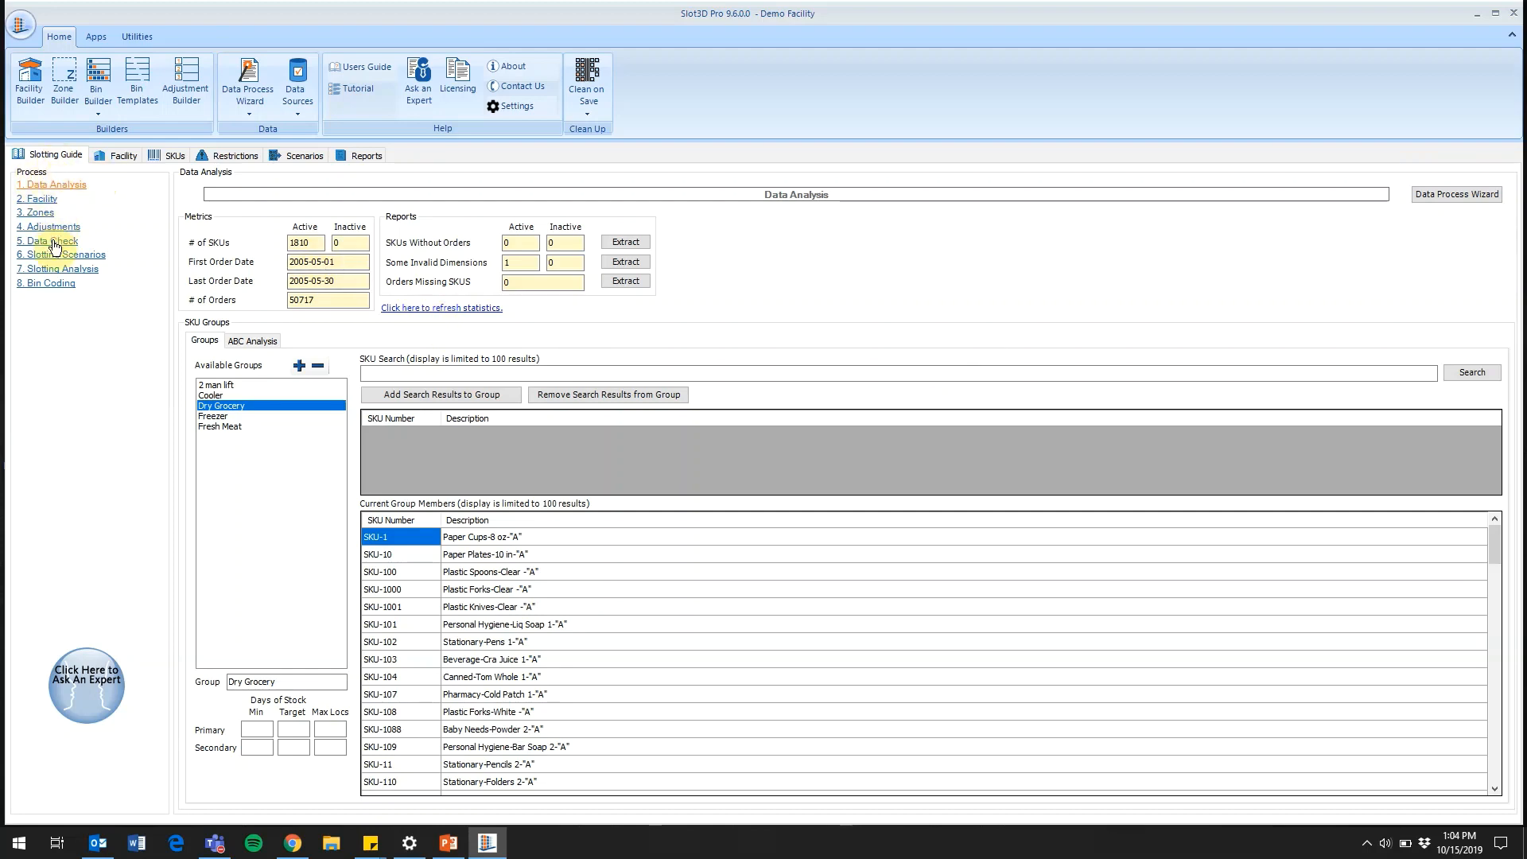
Look up SKU-24, the Oral Needs-Toothbrush item, in the SKU analysis of the Baseline slotting scenario
left_click(80, 271)
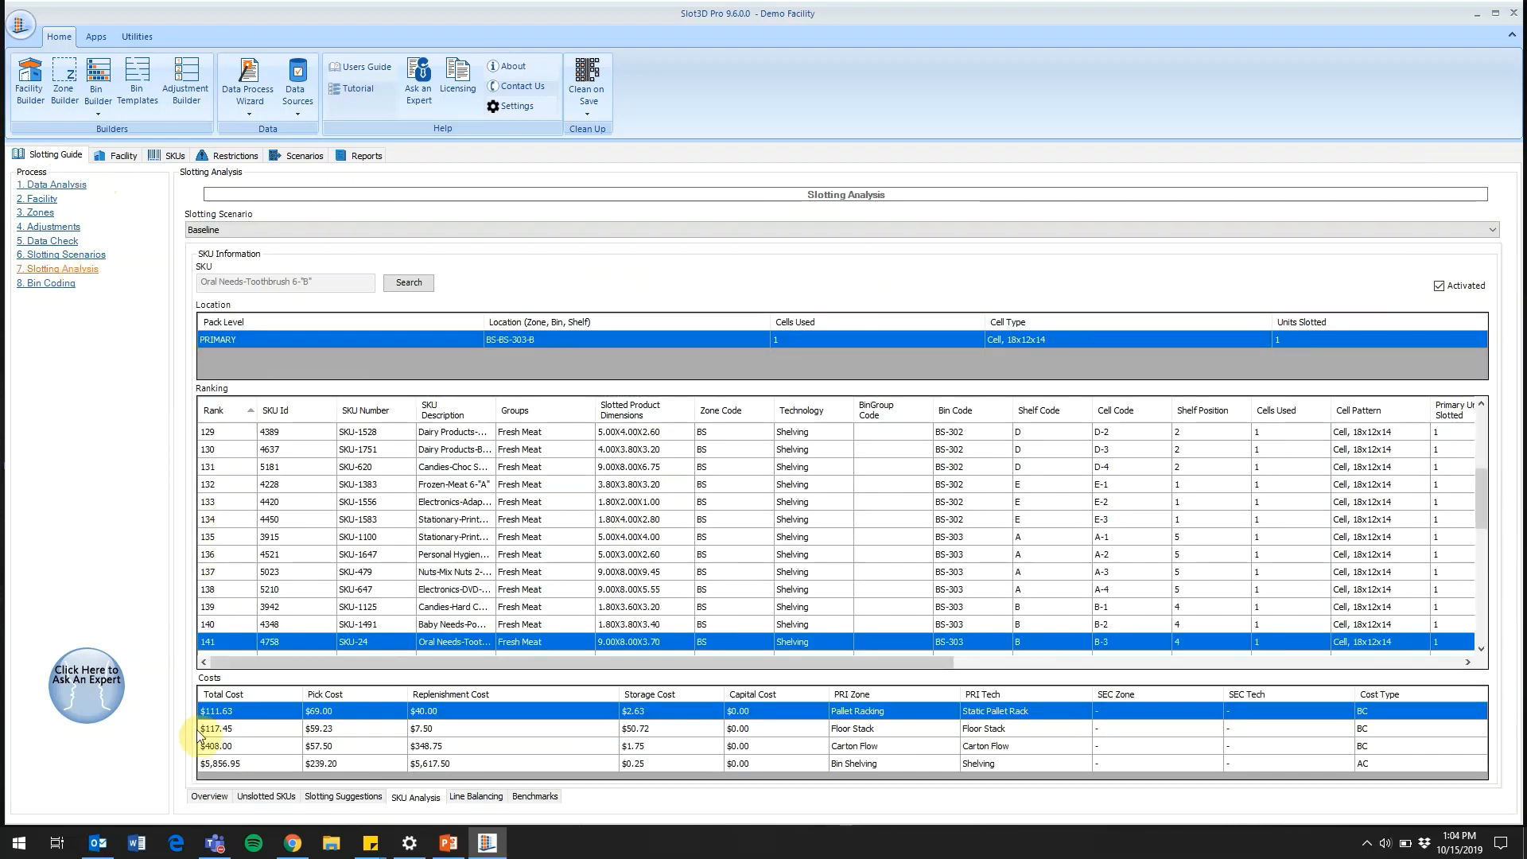
left_click(210, 798)
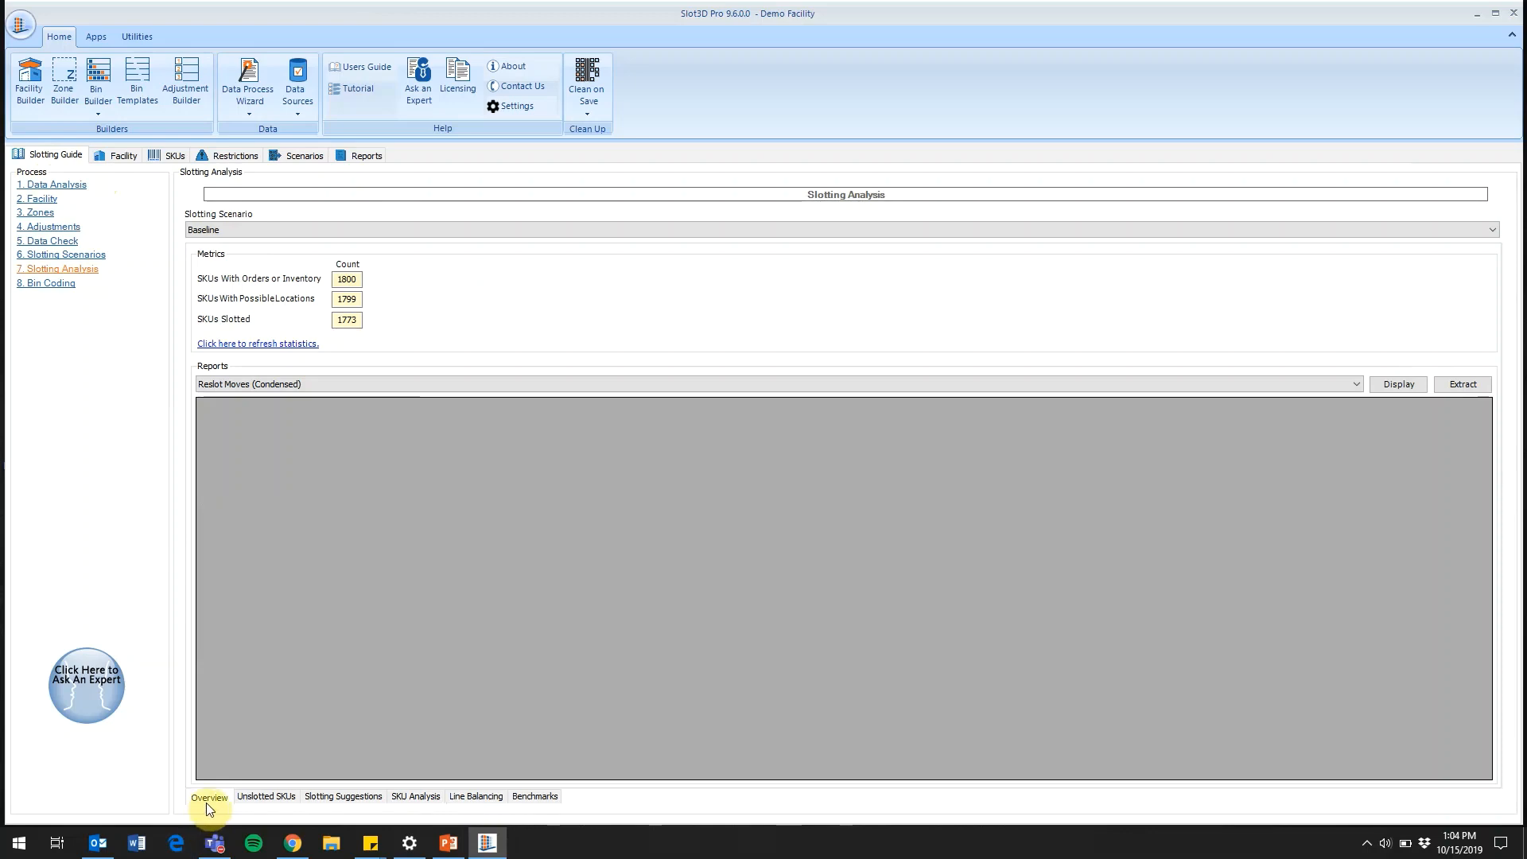
left_click(413, 799)
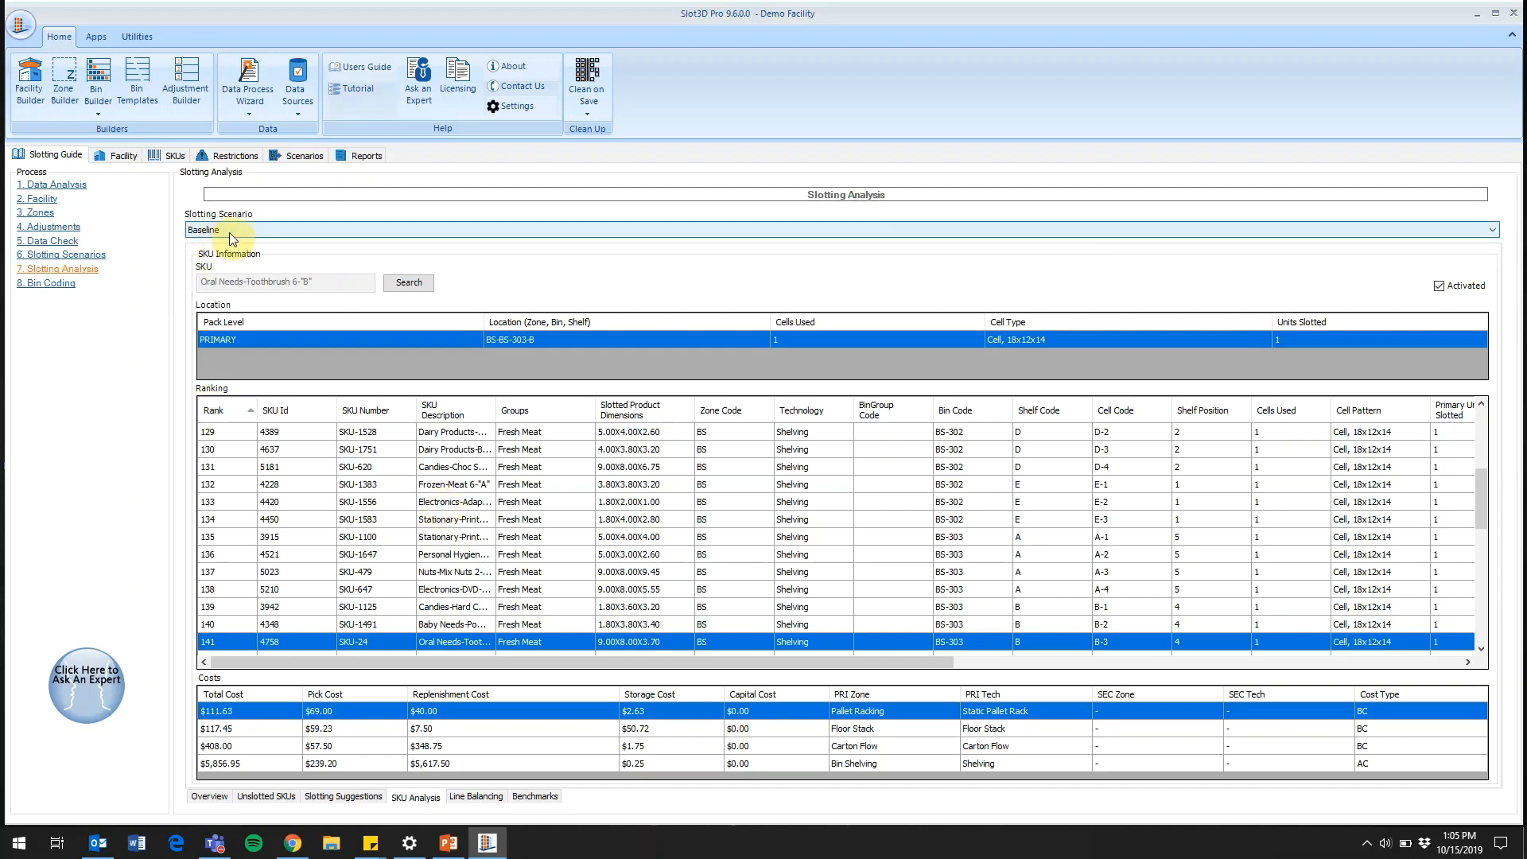
left_click(387, 285)
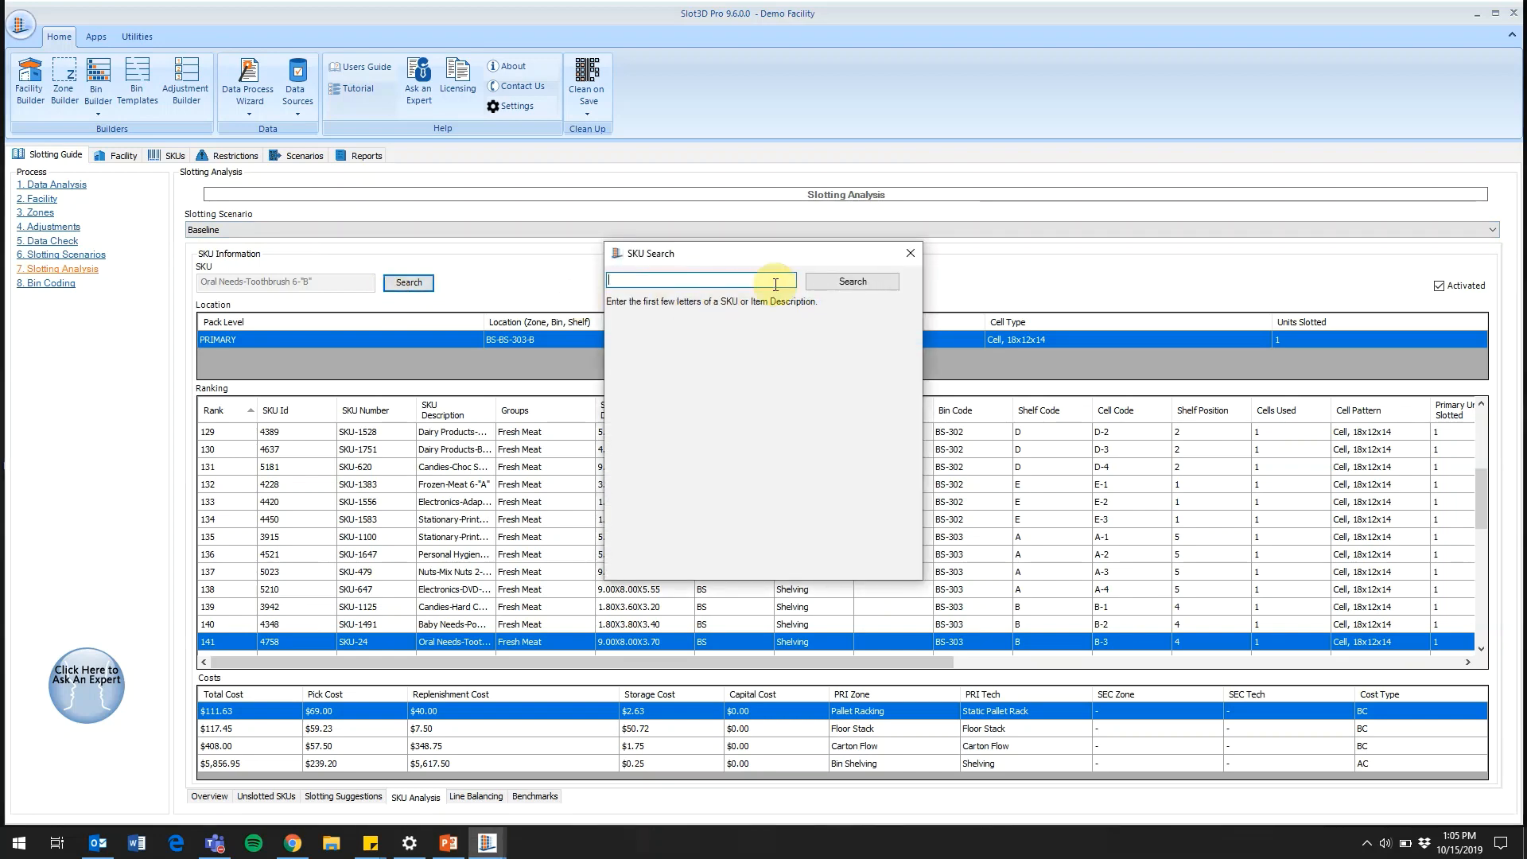
type("sku-24")
key("Return")
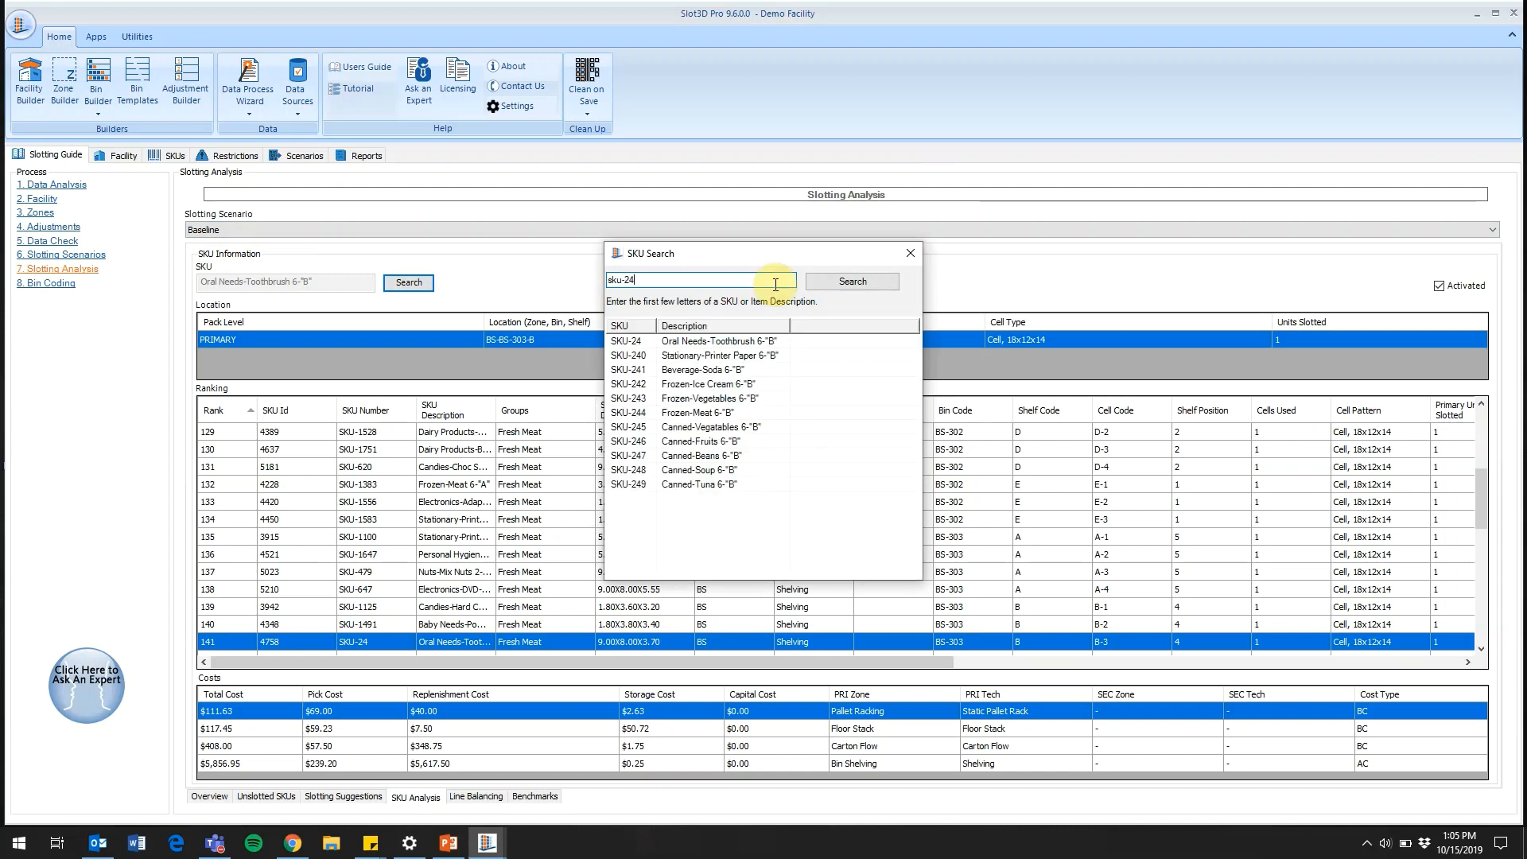
double_click(659, 343)
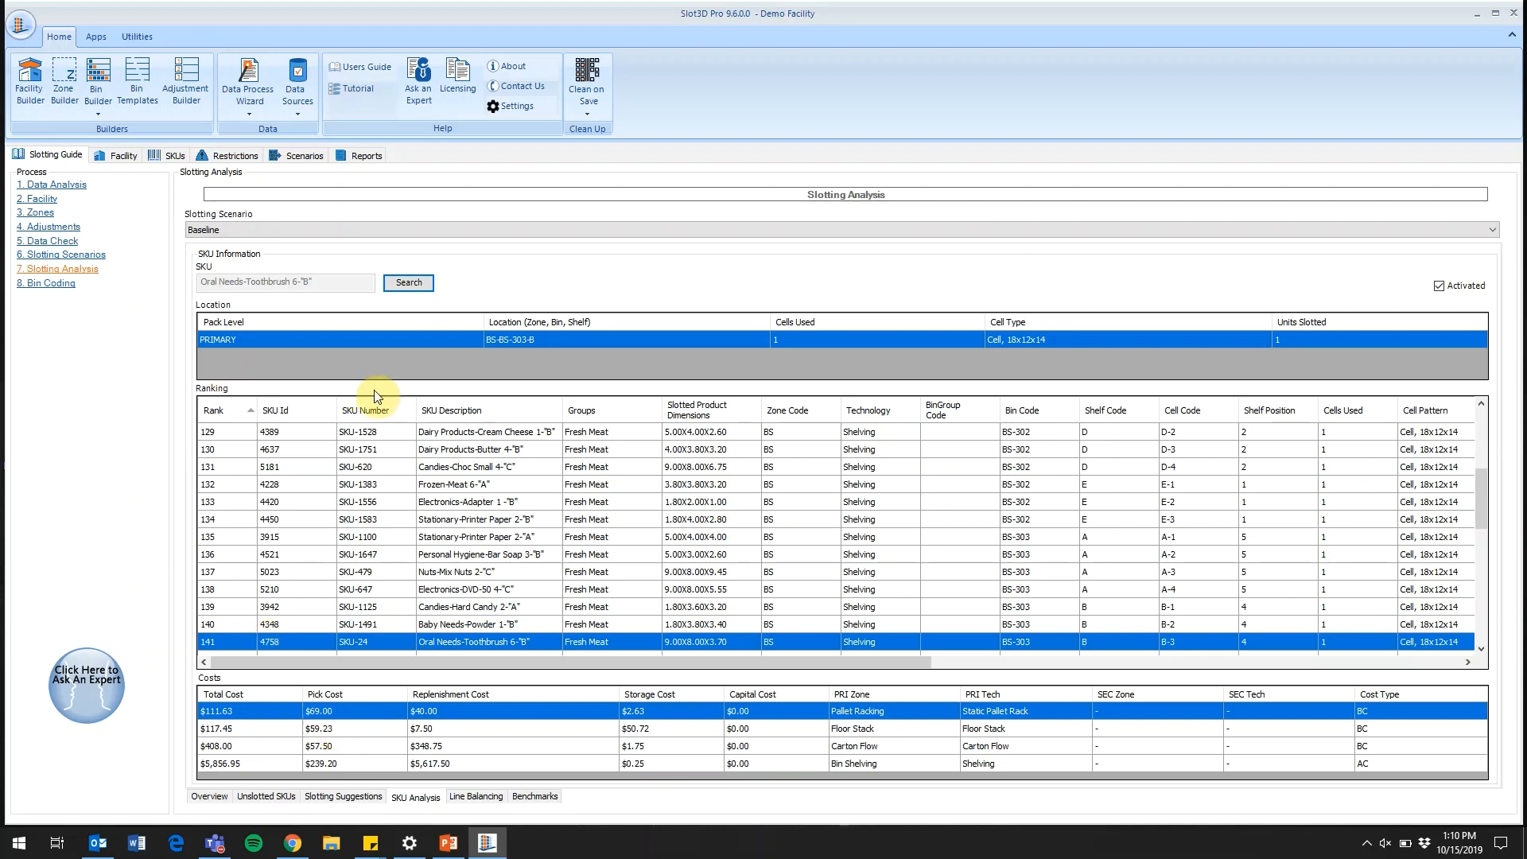
Display the Reslot Moves (Condensed) report for the Month 1 slotting scenario in the slotting analysis overview
left_click(210, 796)
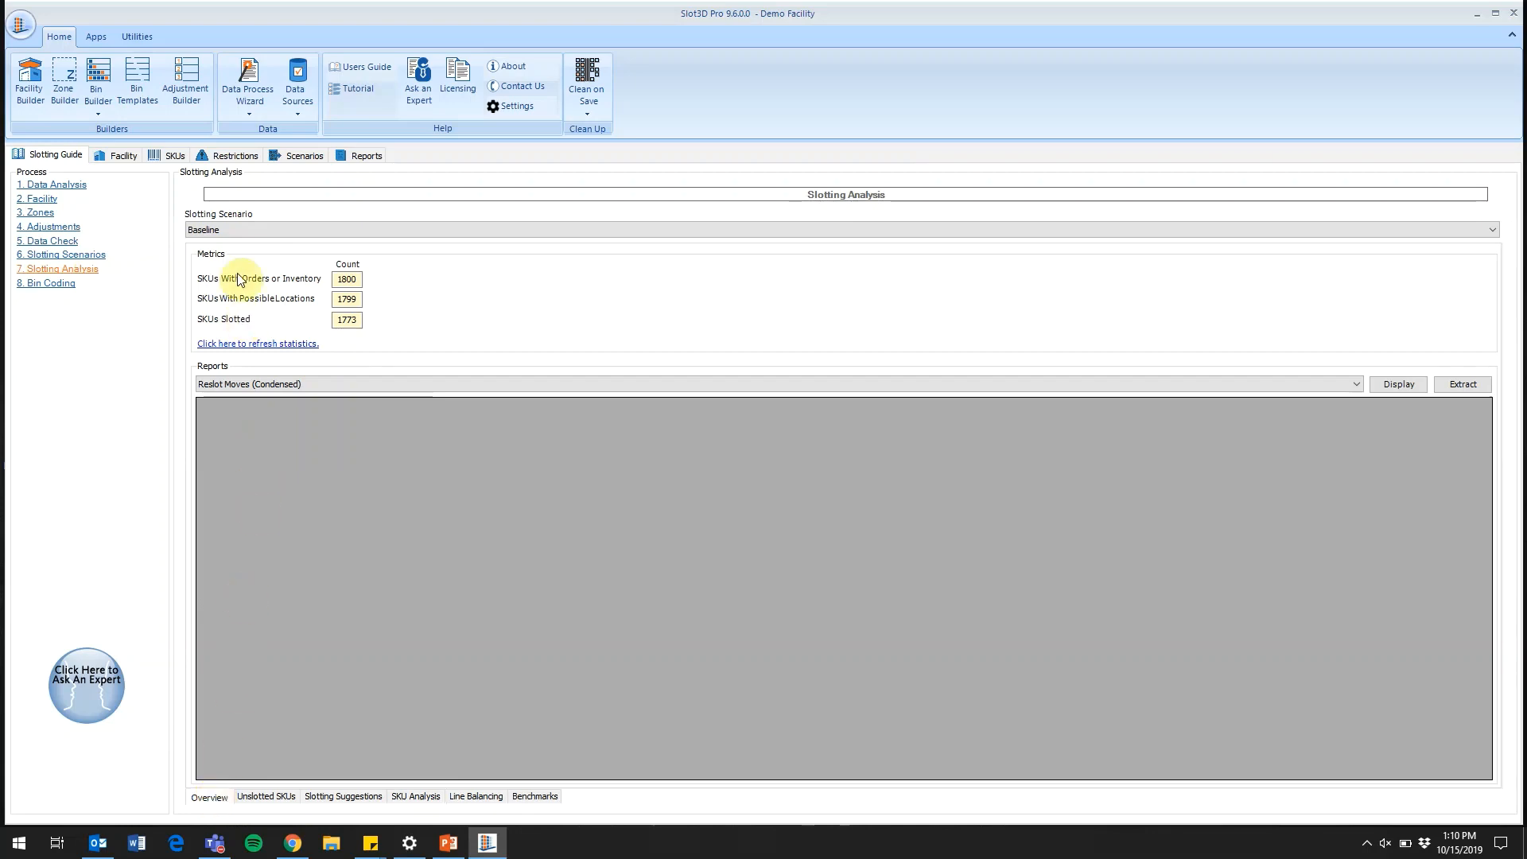
left_click(232, 228)
left_click(253, 276)
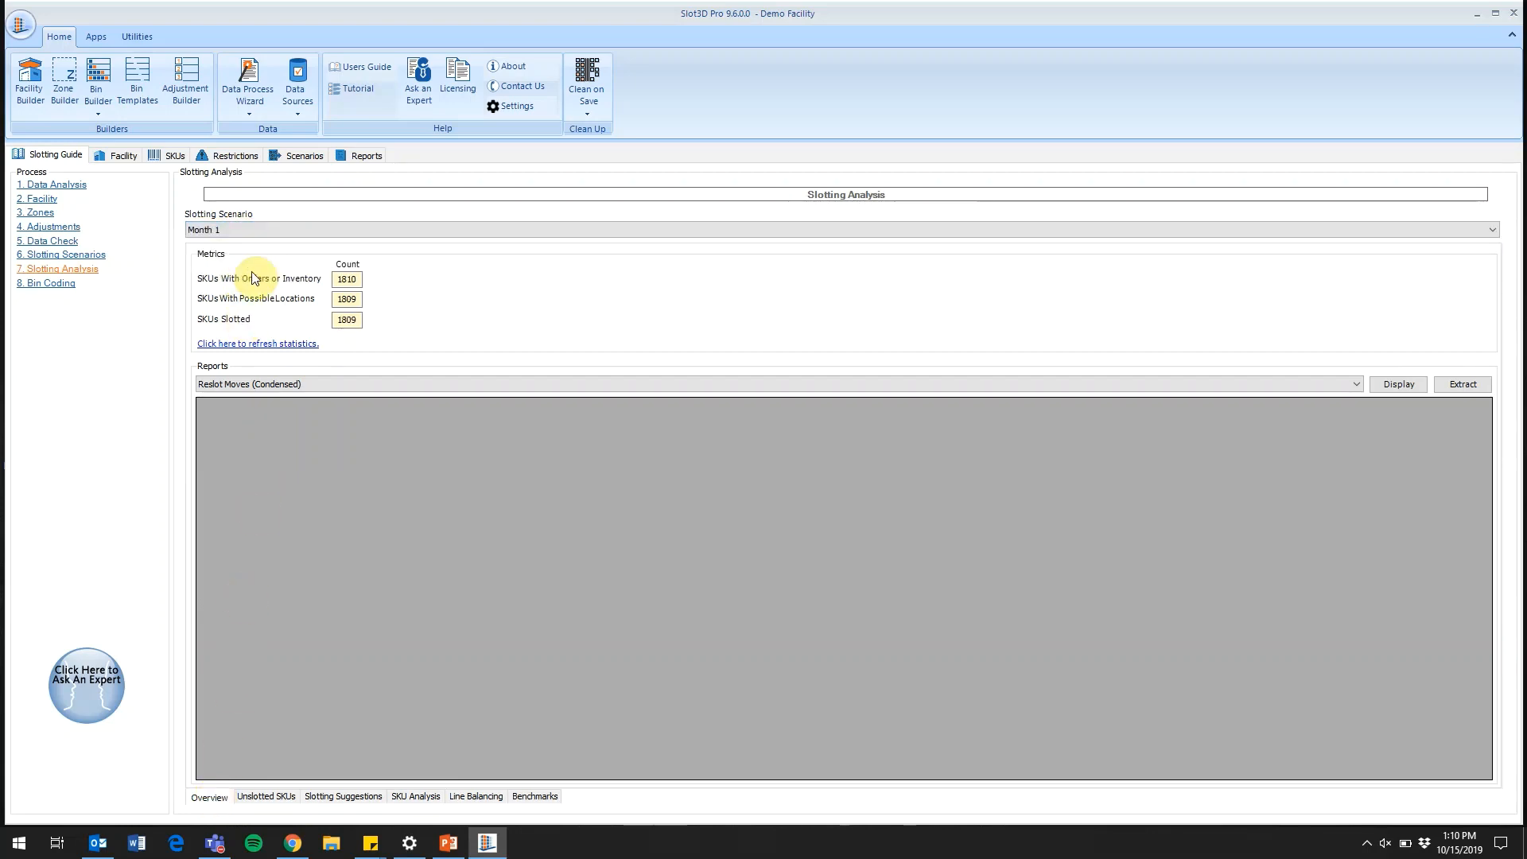
left_click(268, 385)
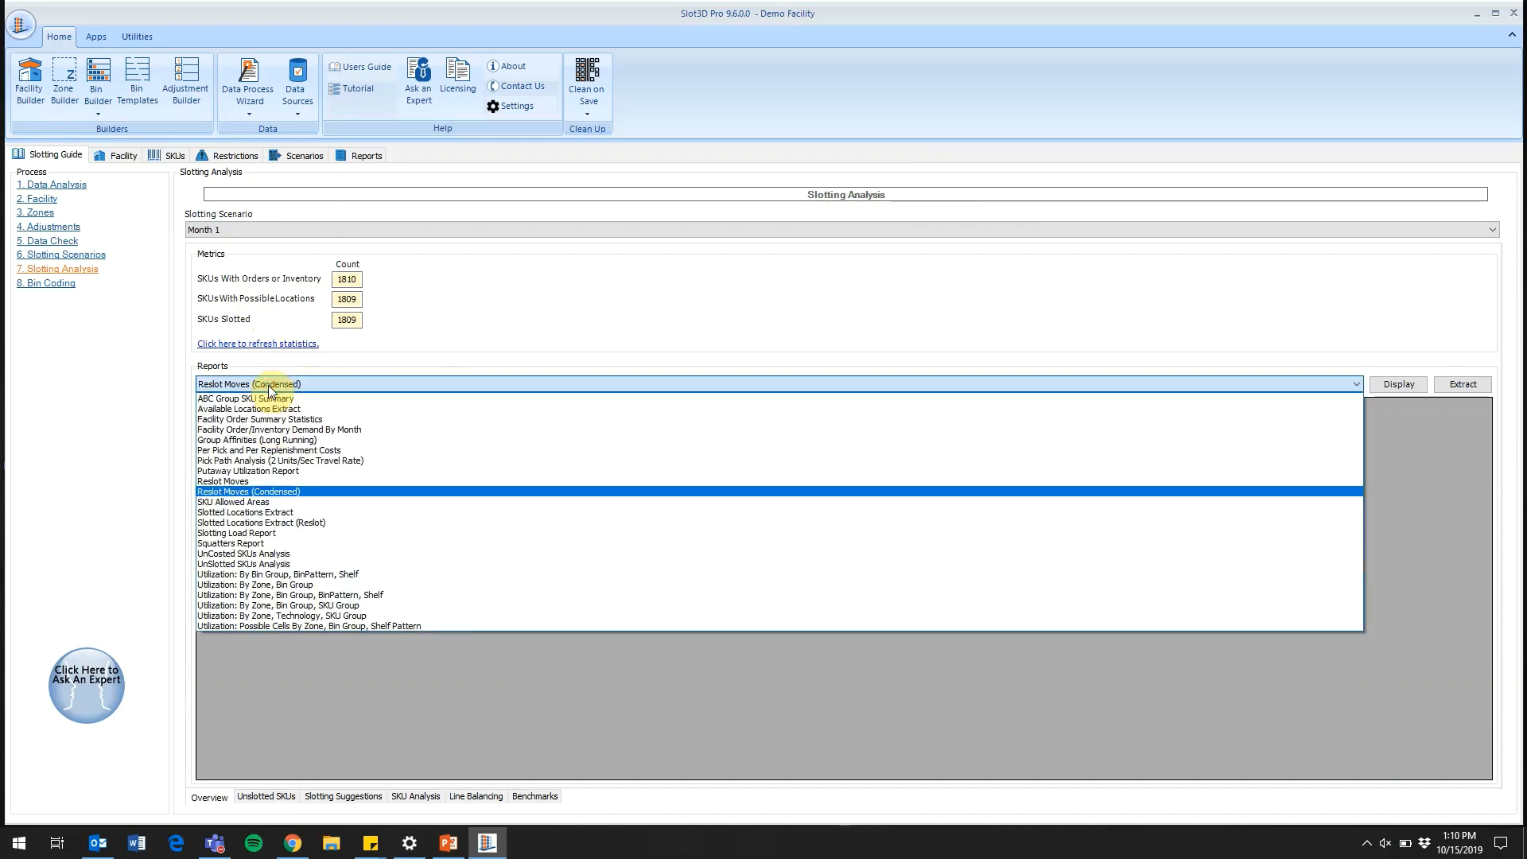
left_click(285, 491)
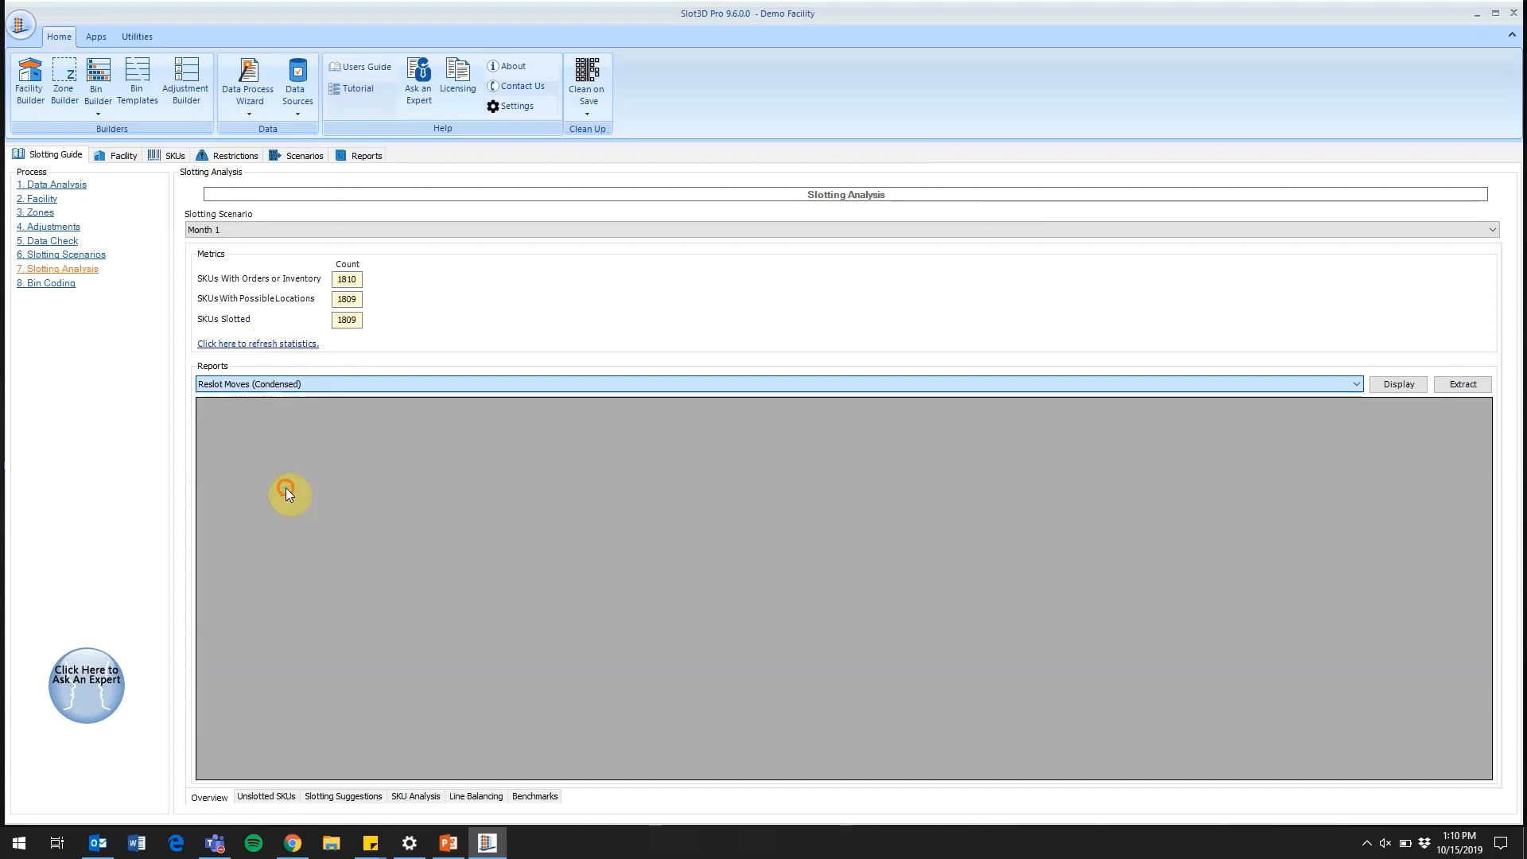
left_click(1401, 385)
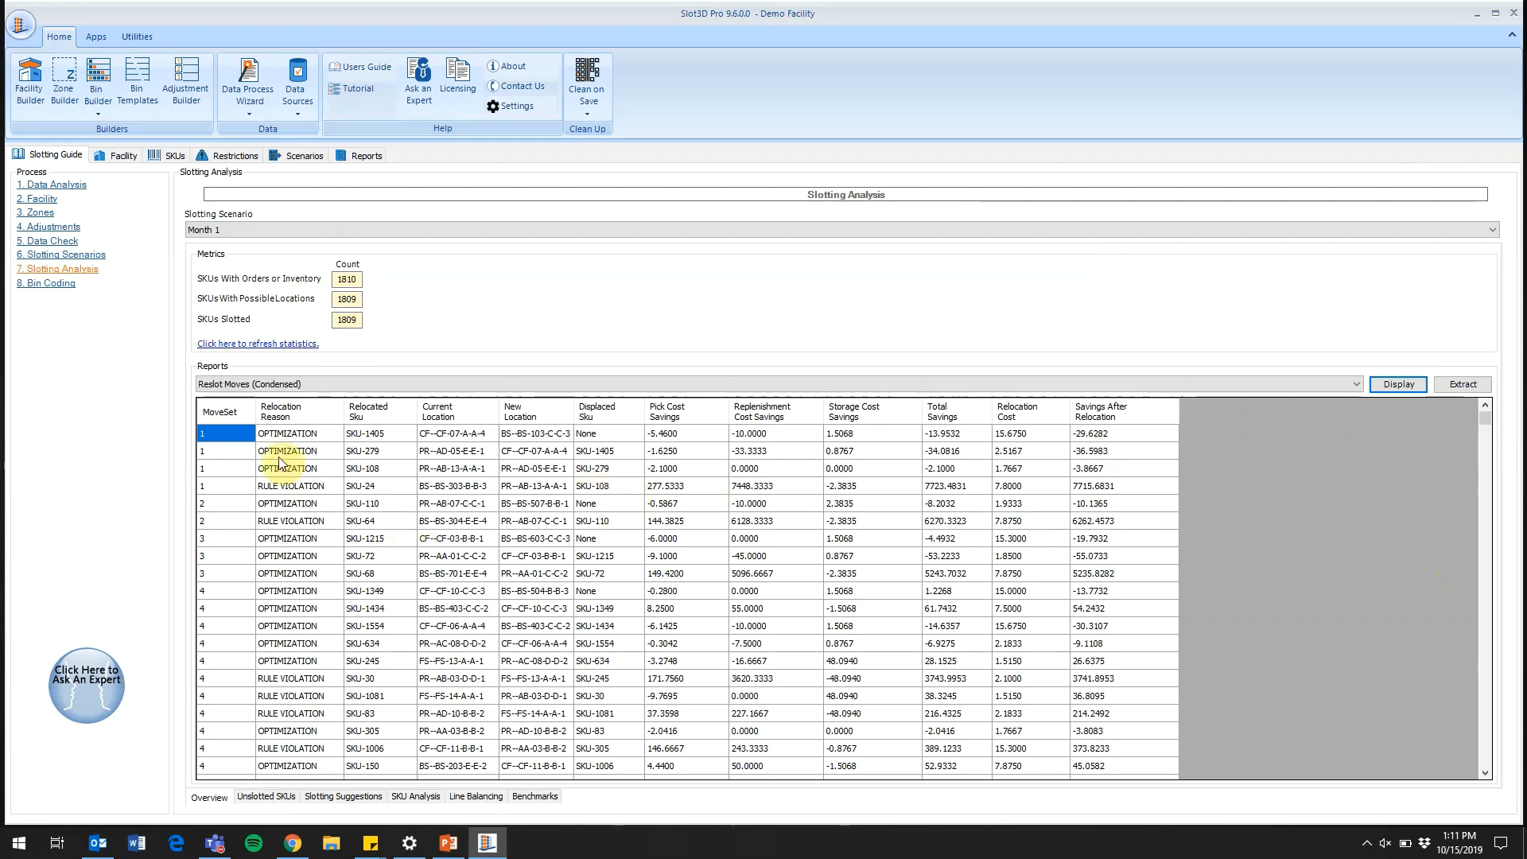
Examine all rows of move set 1 in the reslot moves report, focusing on the relocation of SKU-24
left_click_drag(232, 432, 1152, 478)
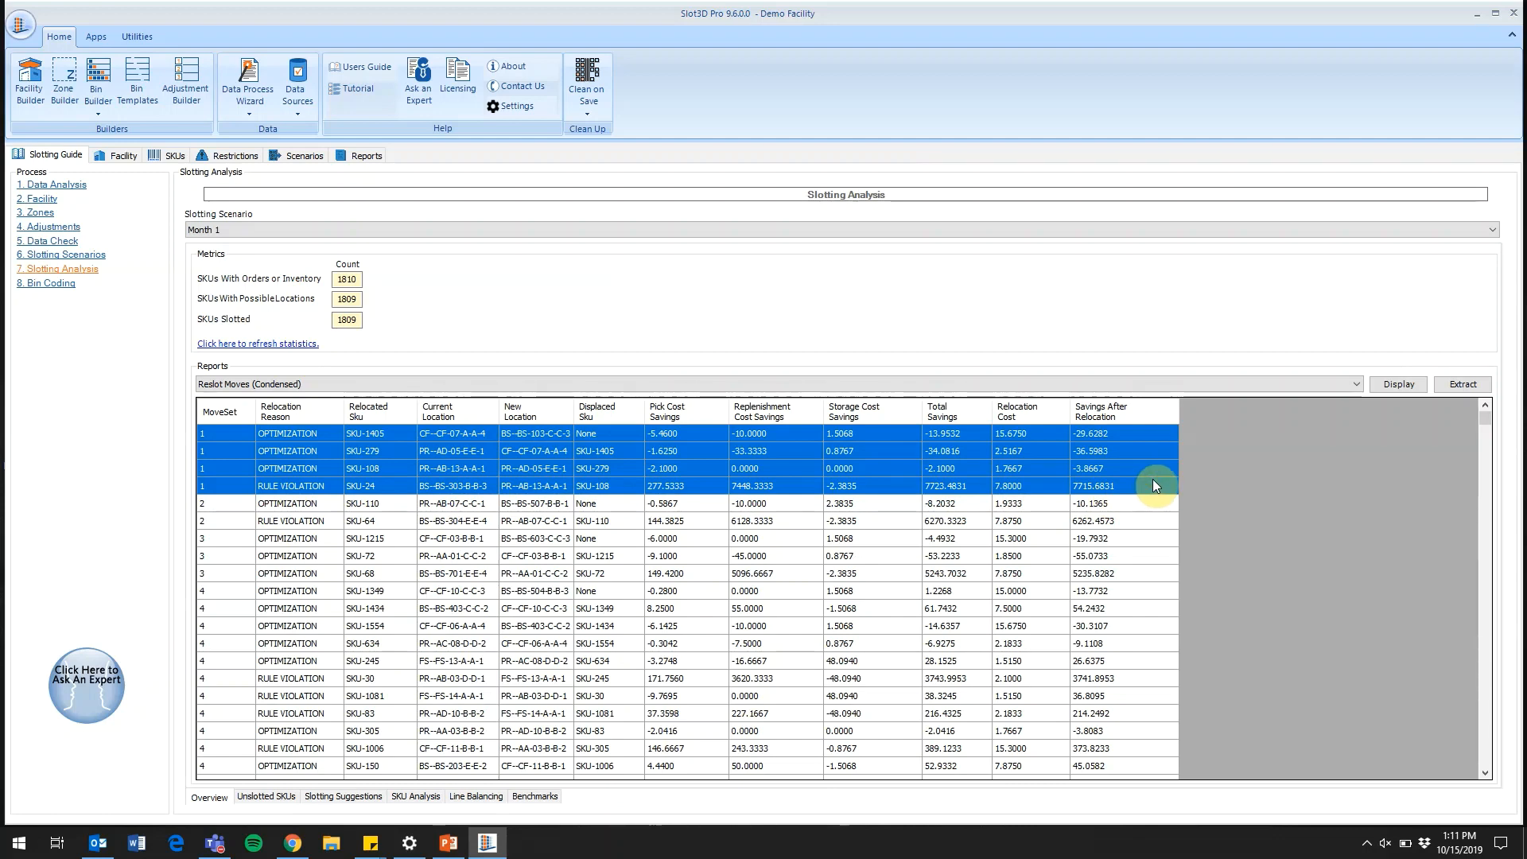
left_click(1152, 479)
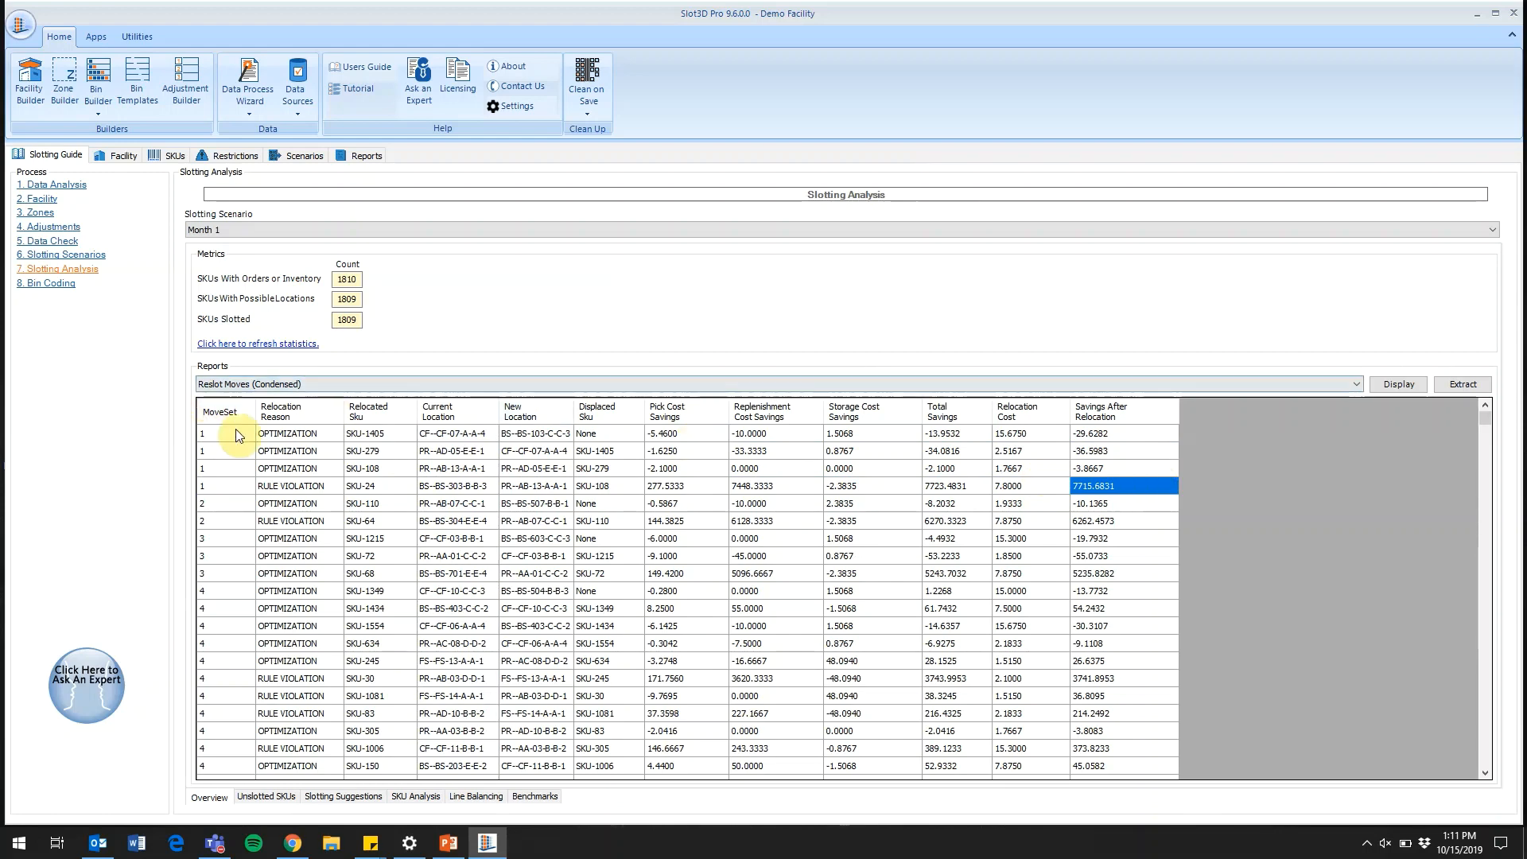
left_click(393, 488)
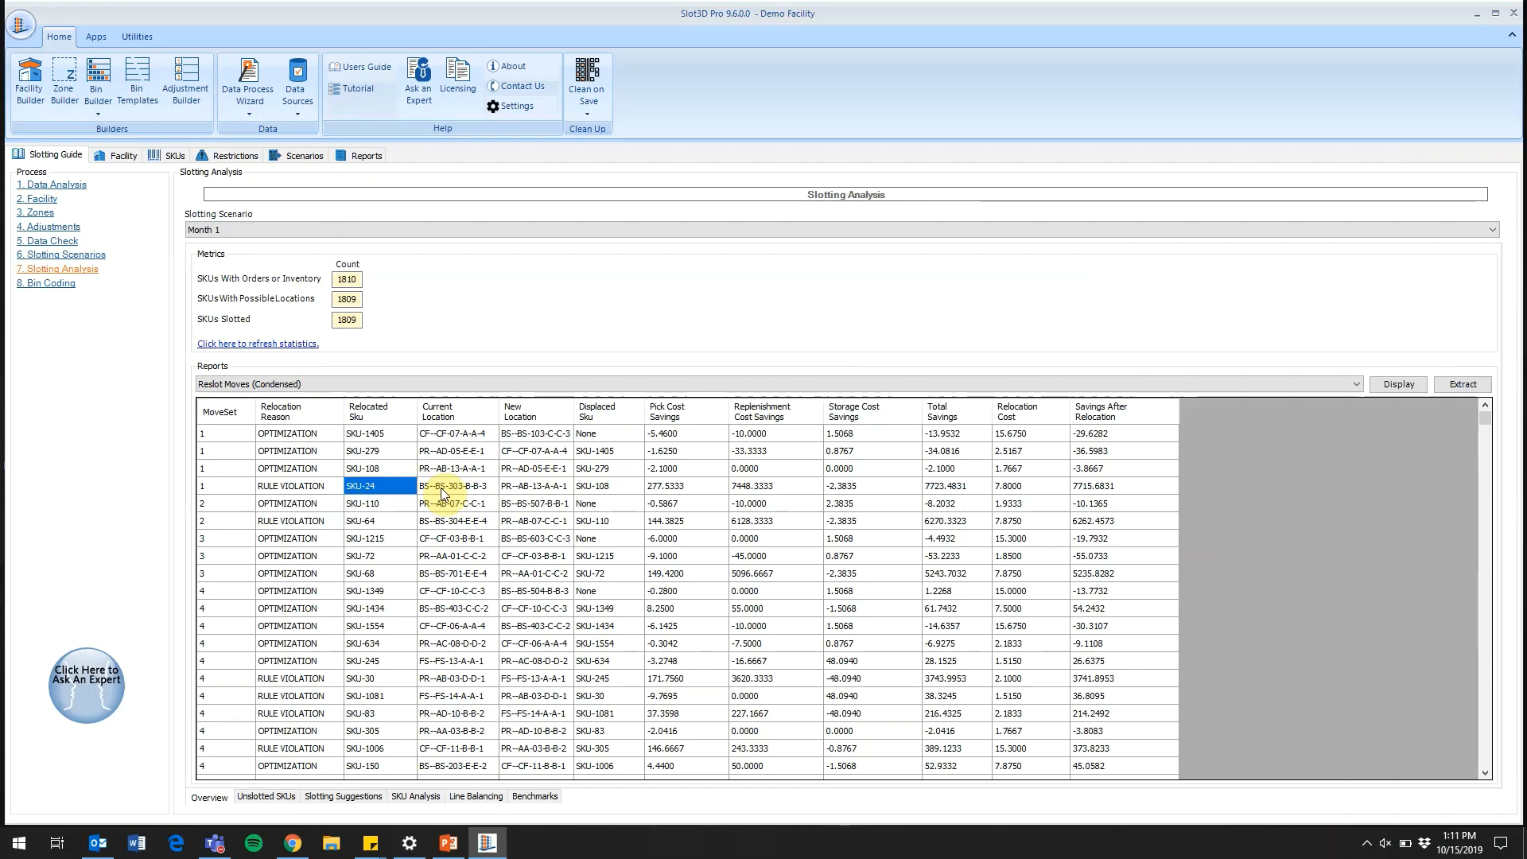
Compare SKU-24's costs between the Month 1 and Baseline scenarios, checking the Baseline bin shelving and static pallet rack cost rows
left_click(417, 796)
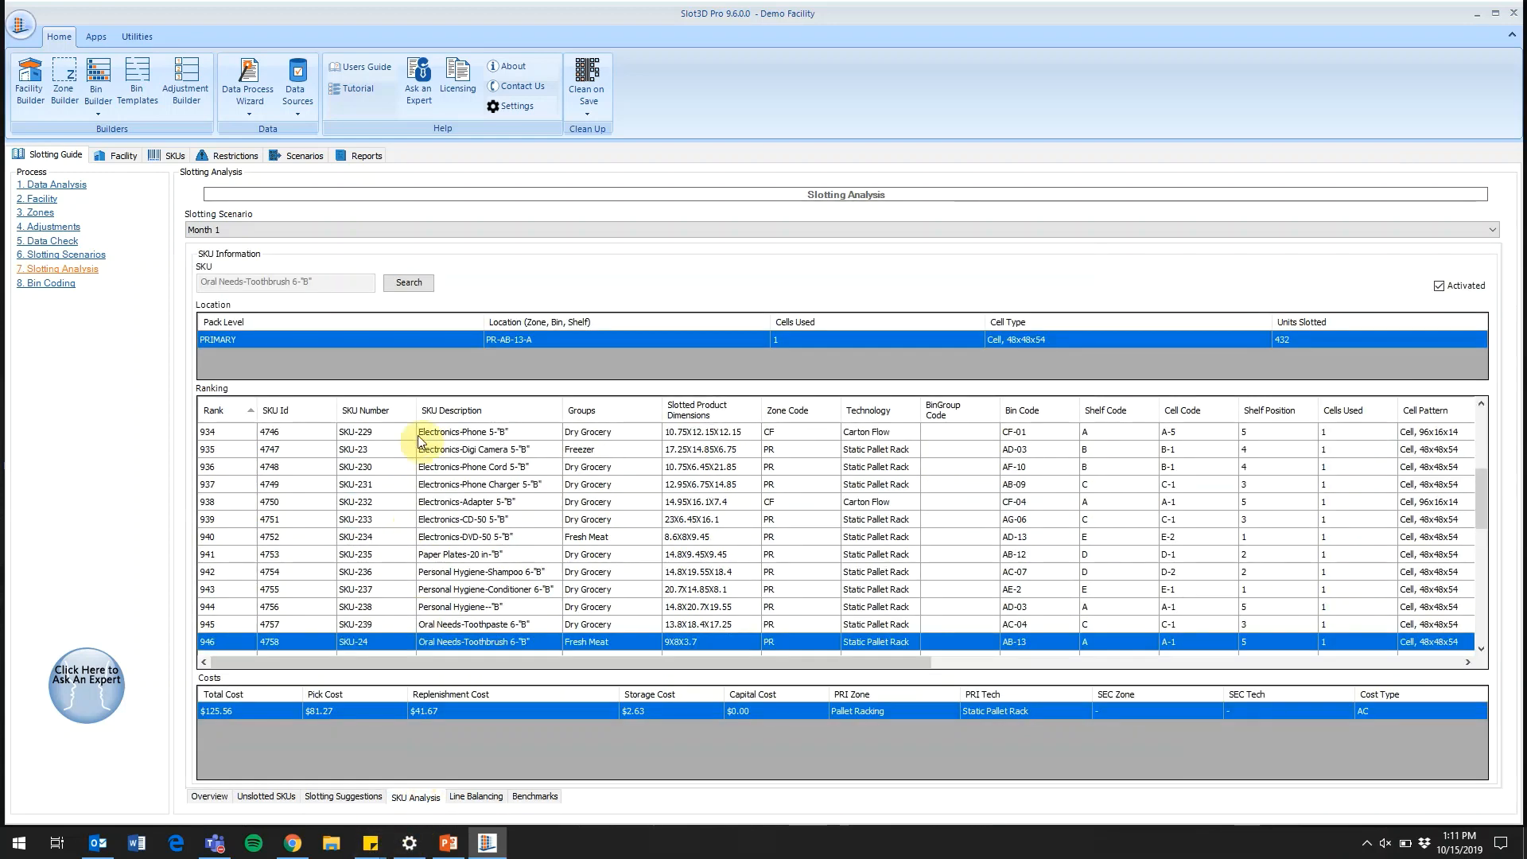
left_click(313, 236)
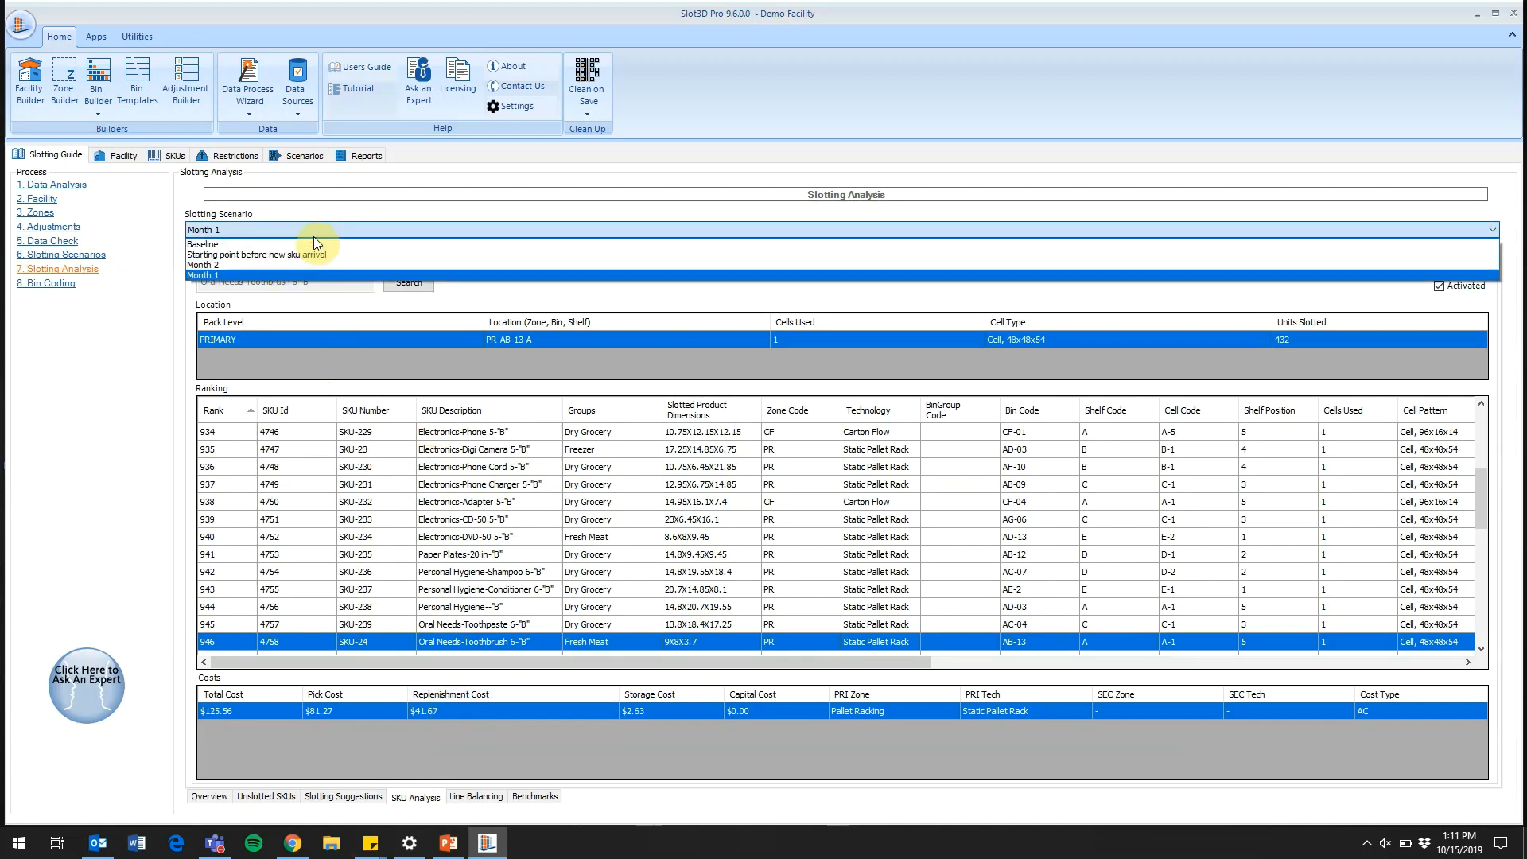
left_click(317, 244)
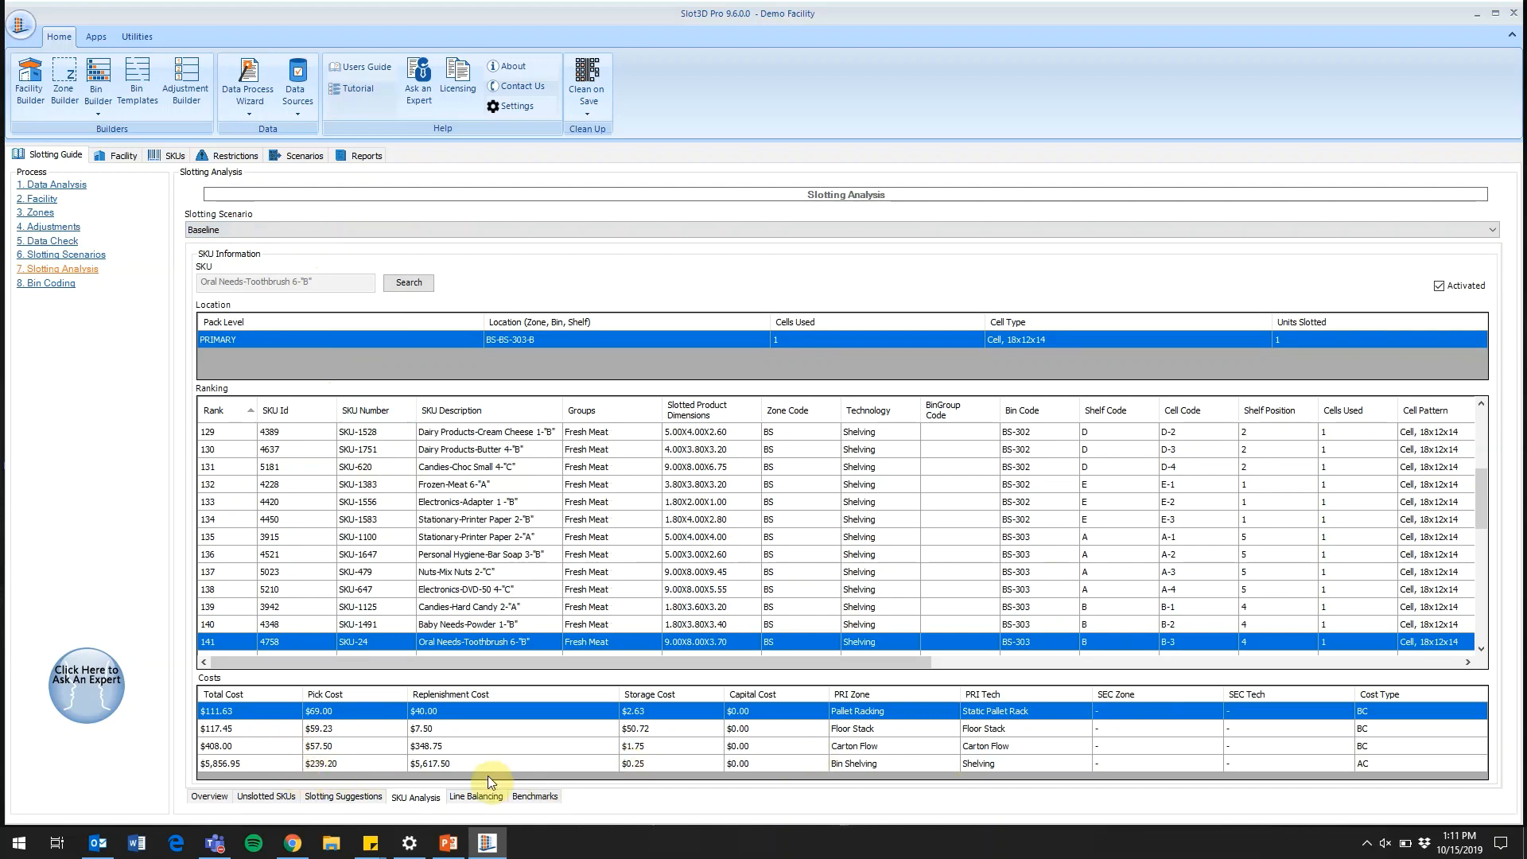
left_click(265, 766)
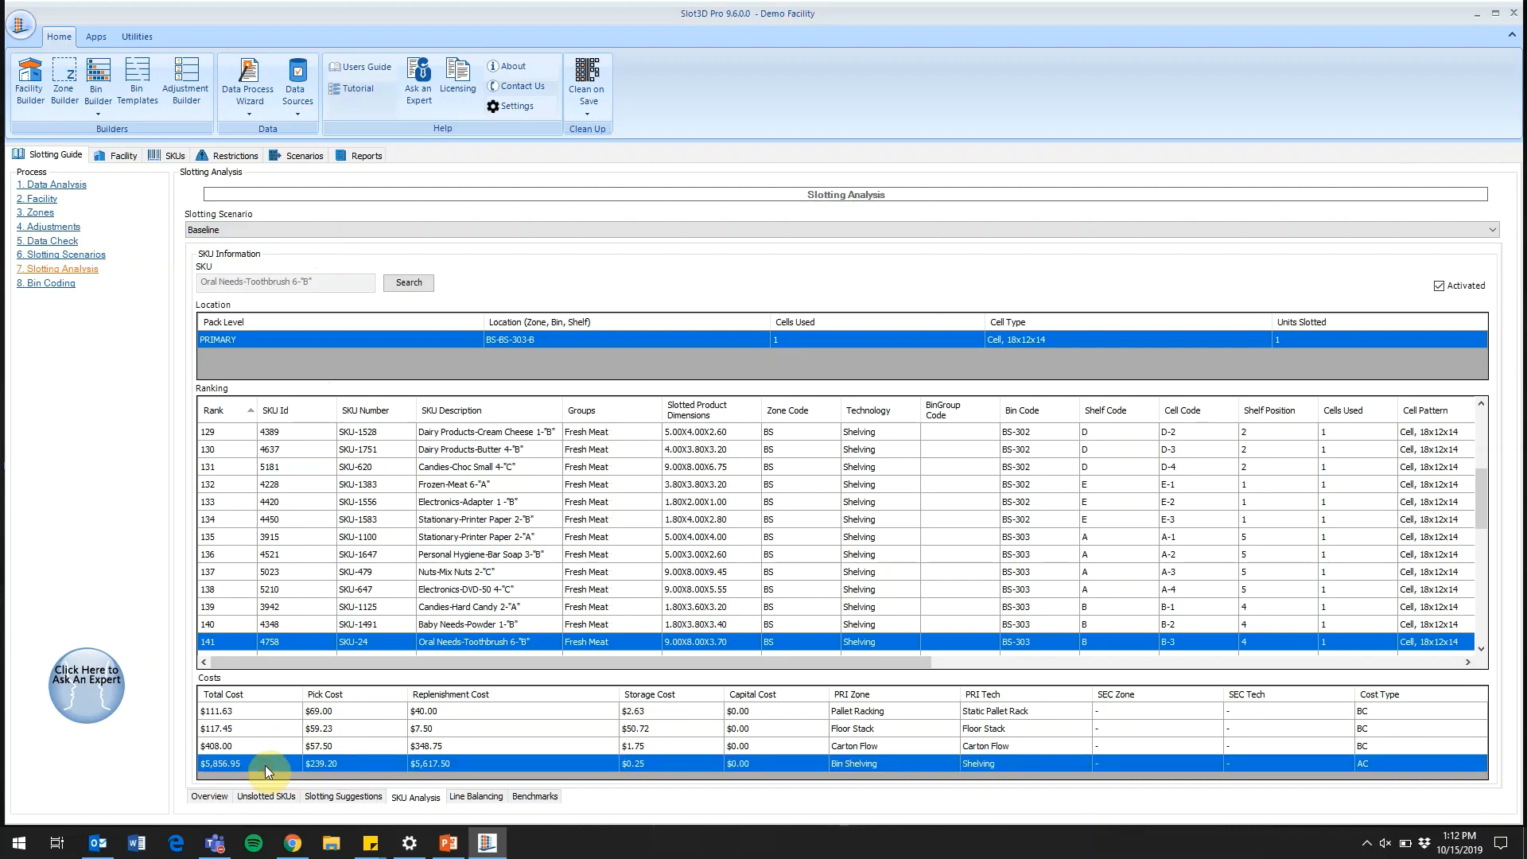
left_click(996, 713)
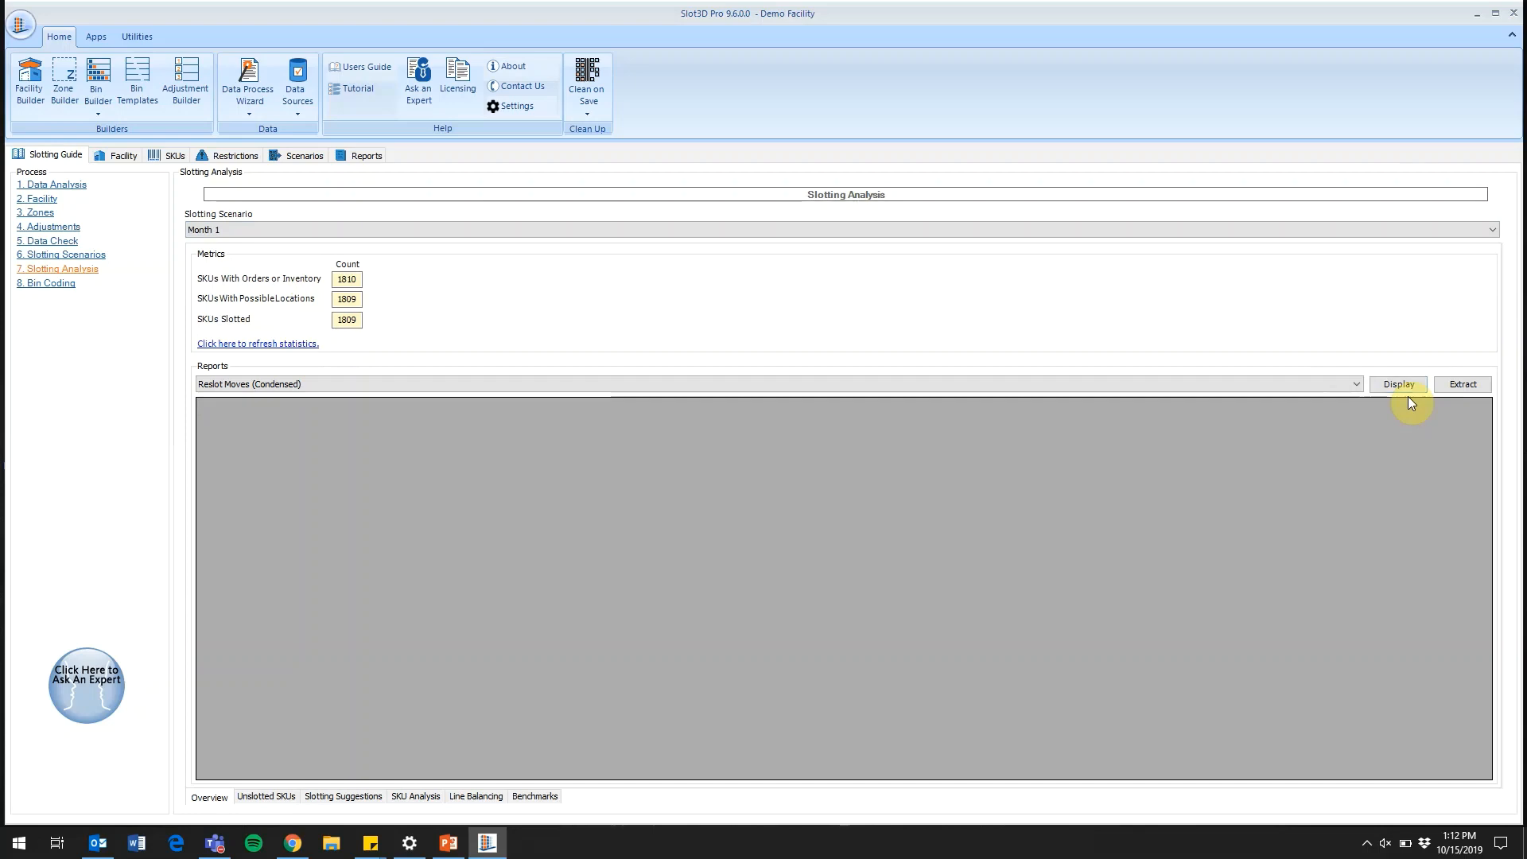
Display the Month 1 reslot moves report again and highlight move sets 1, 2 and 3 in turn to review them
left_click(1402, 385)
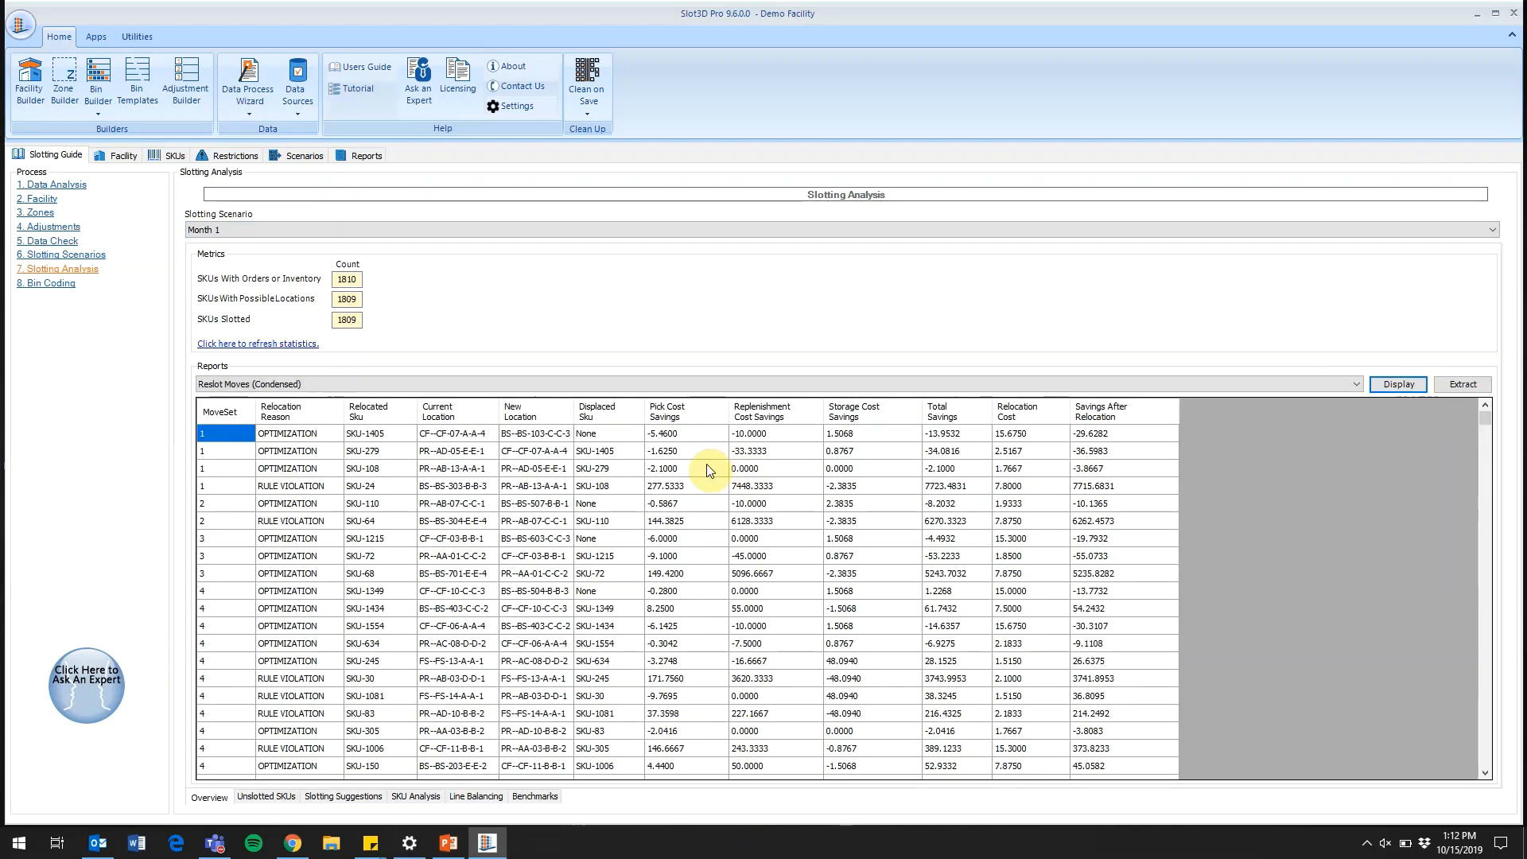
left_click_drag(224, 466, 1179, 489)
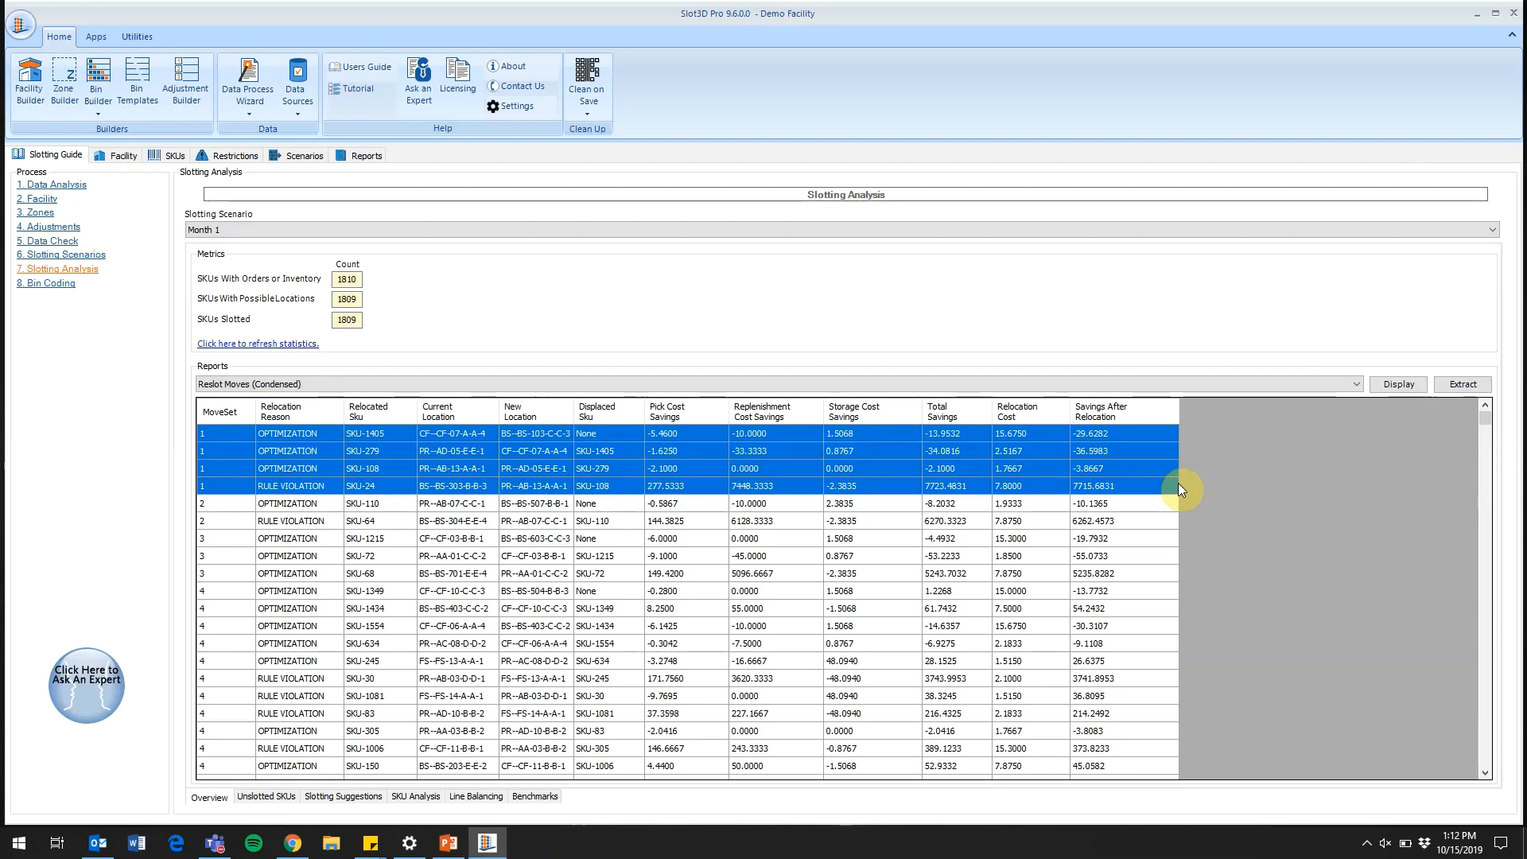
left_click(228, 502)
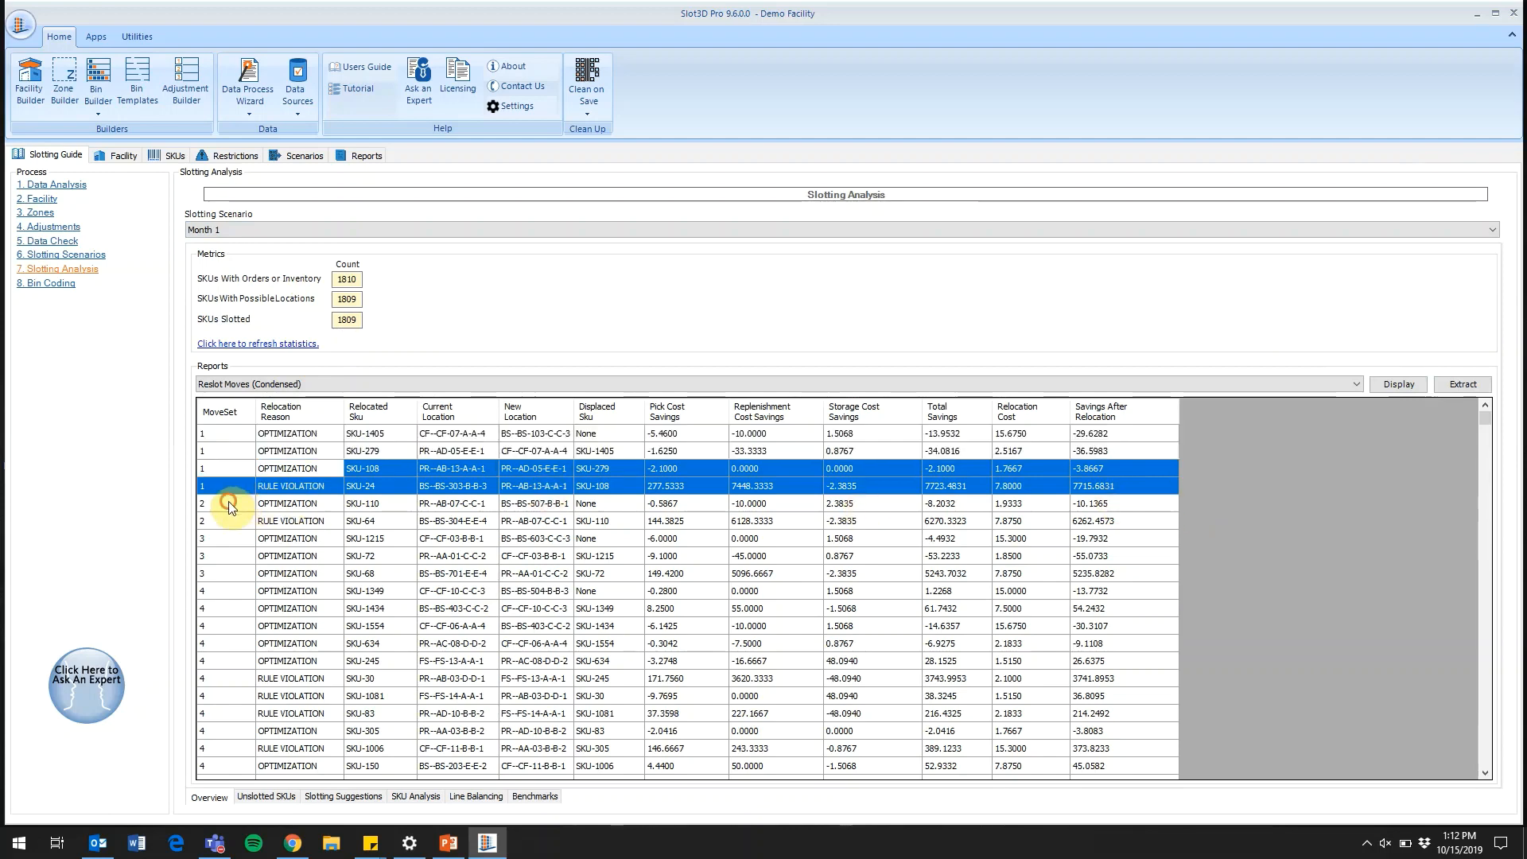
left_click(1163, 522, "shift")
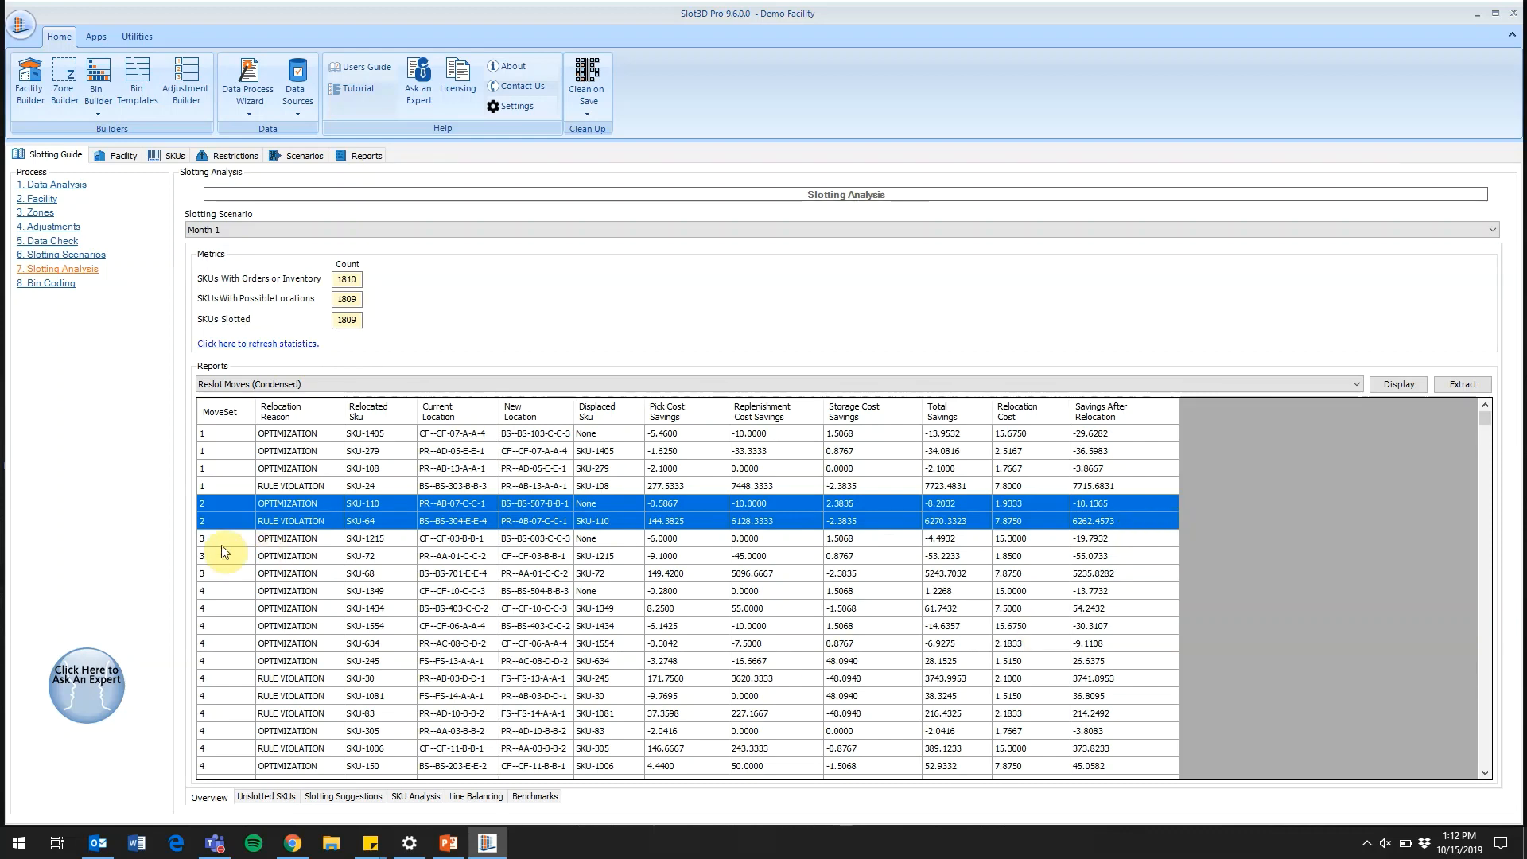
left_click_drag(221, 543, 229, 566)
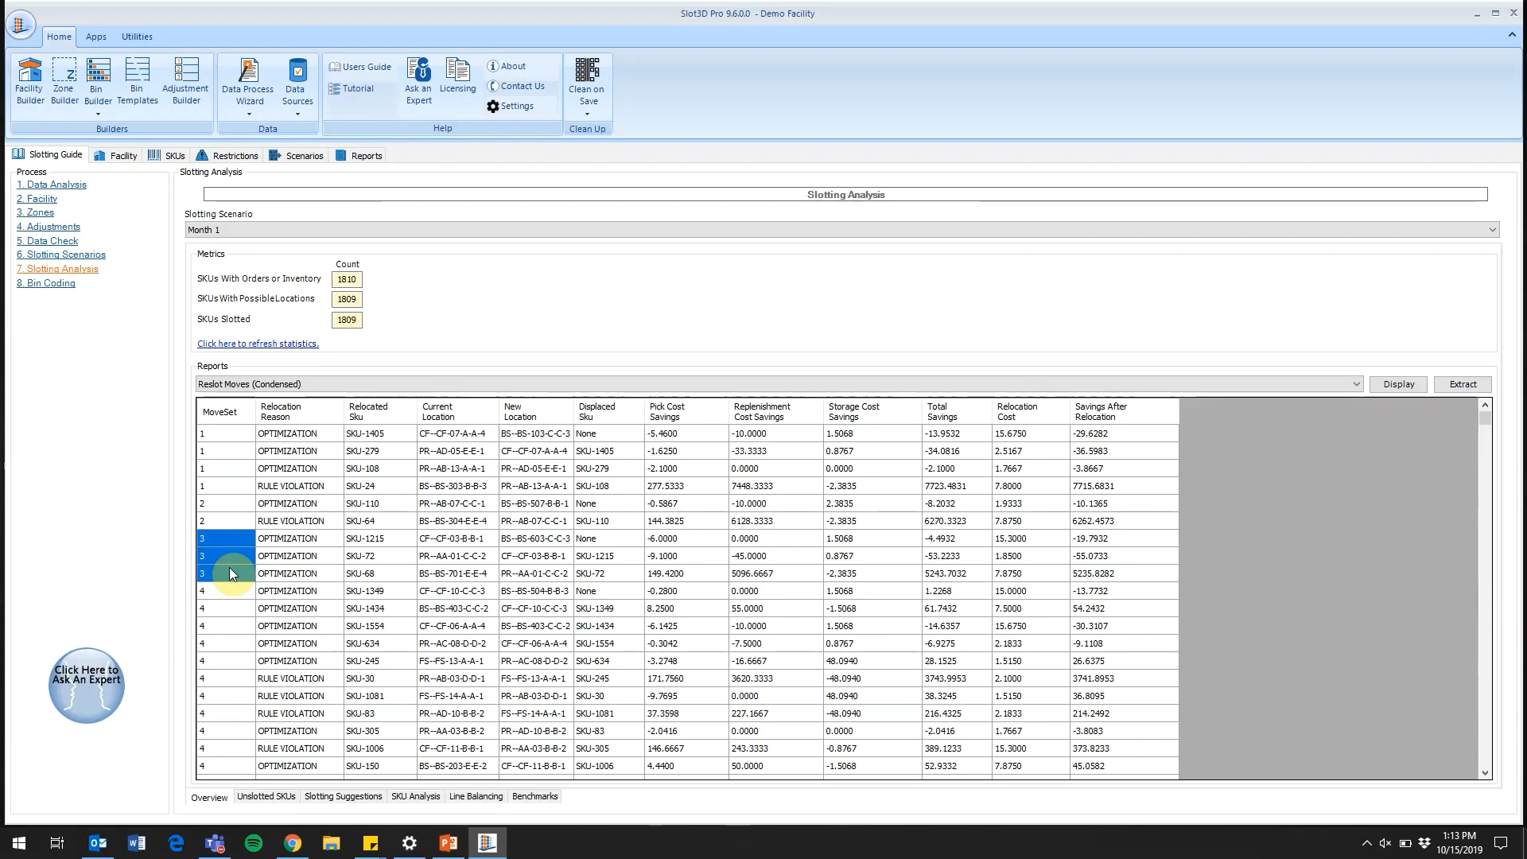
Set up a facility Travel Cost Report comparing "Starting point before new sku arrival" as Slotting A with "Month 1" as Slotting B
left_click(114, 156)
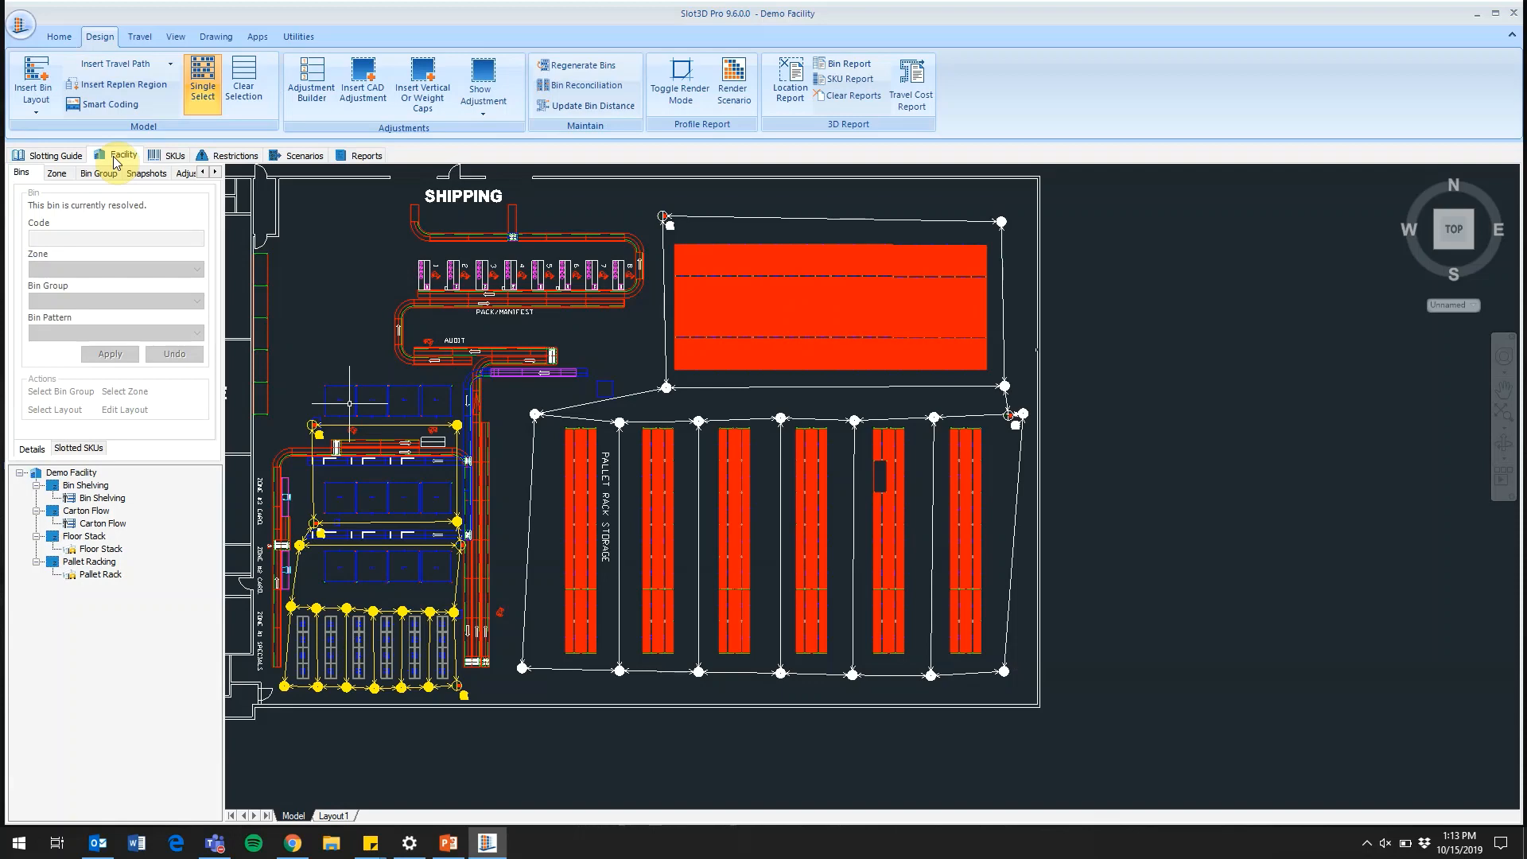
left_click(140, 37)
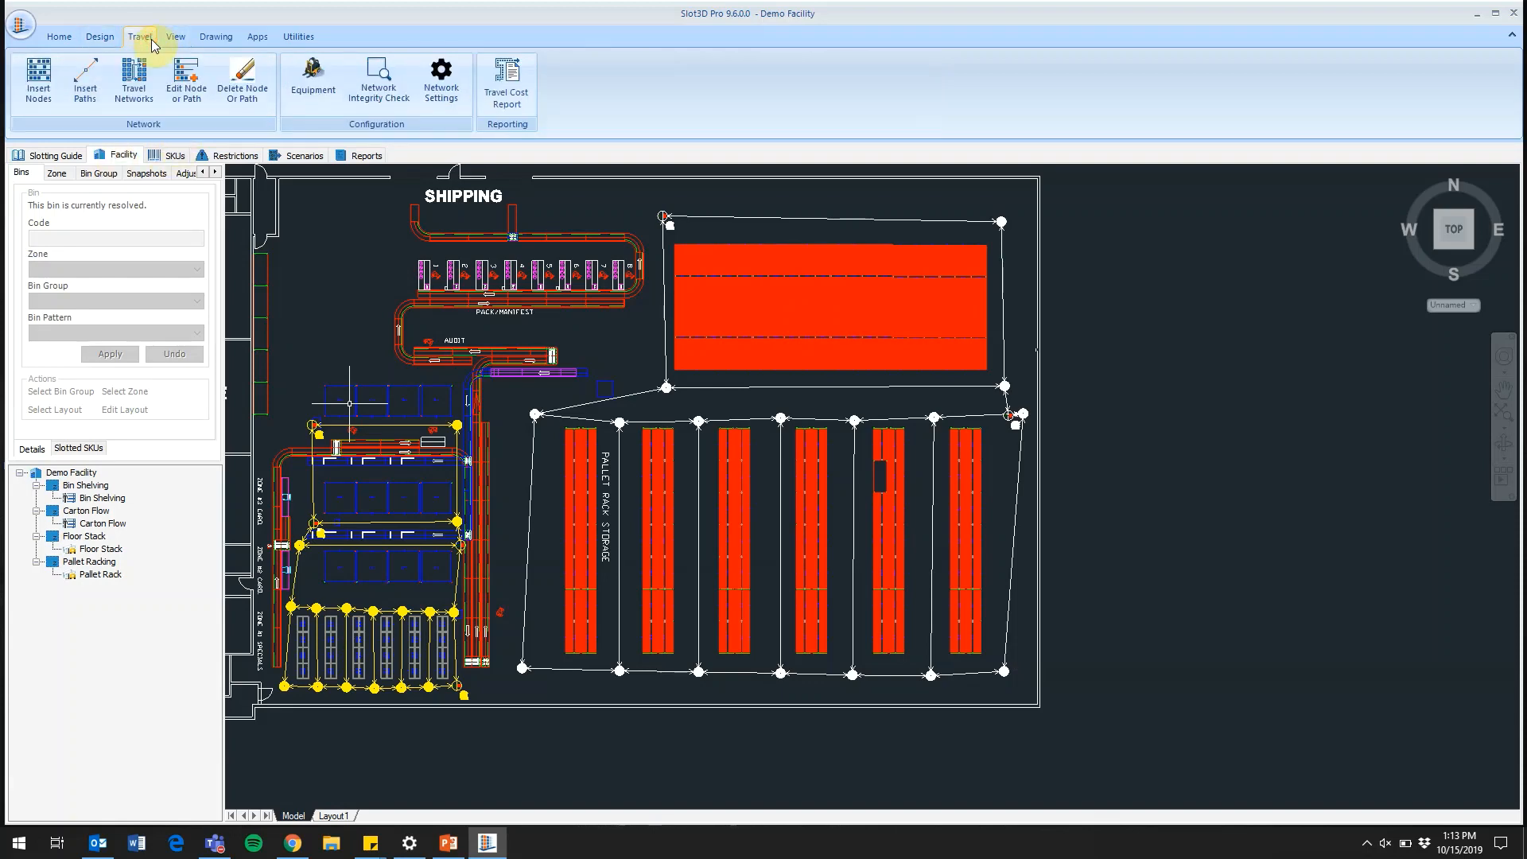
left_click(504, 106)
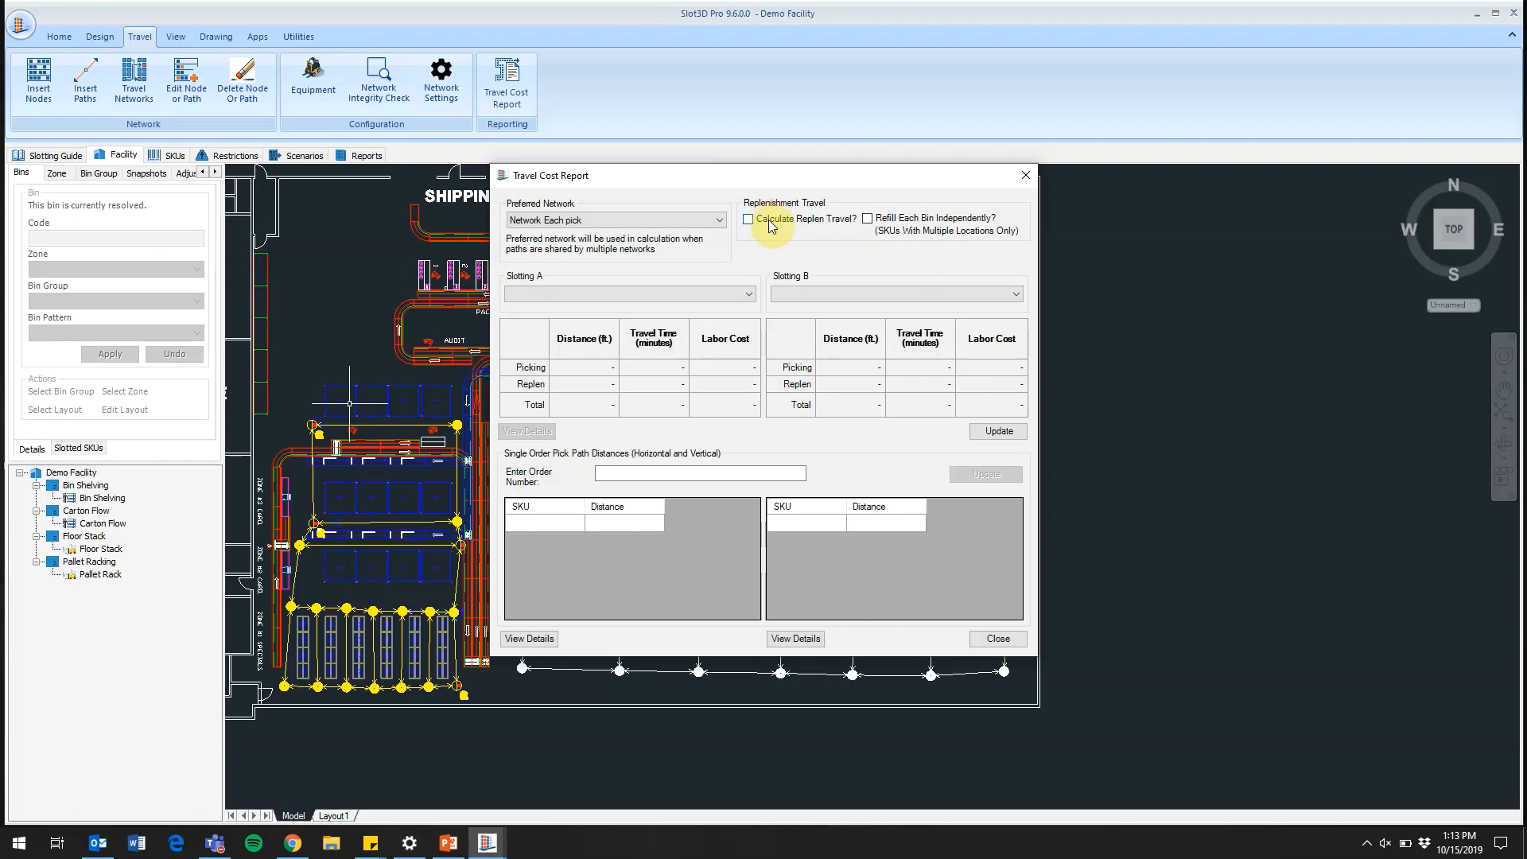
left_click(734, 295)
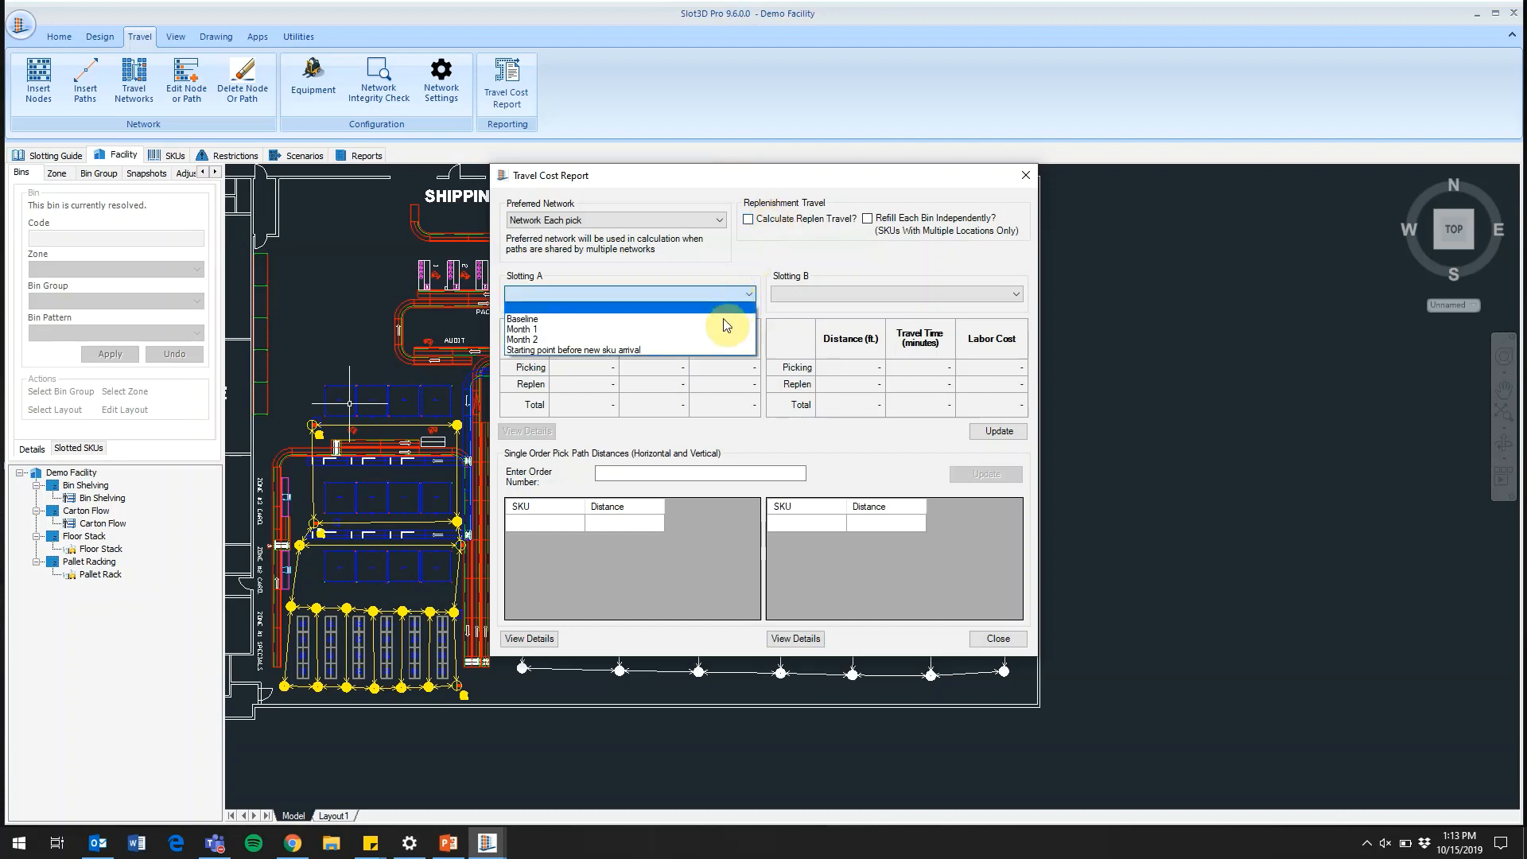
left_click(720, 350)
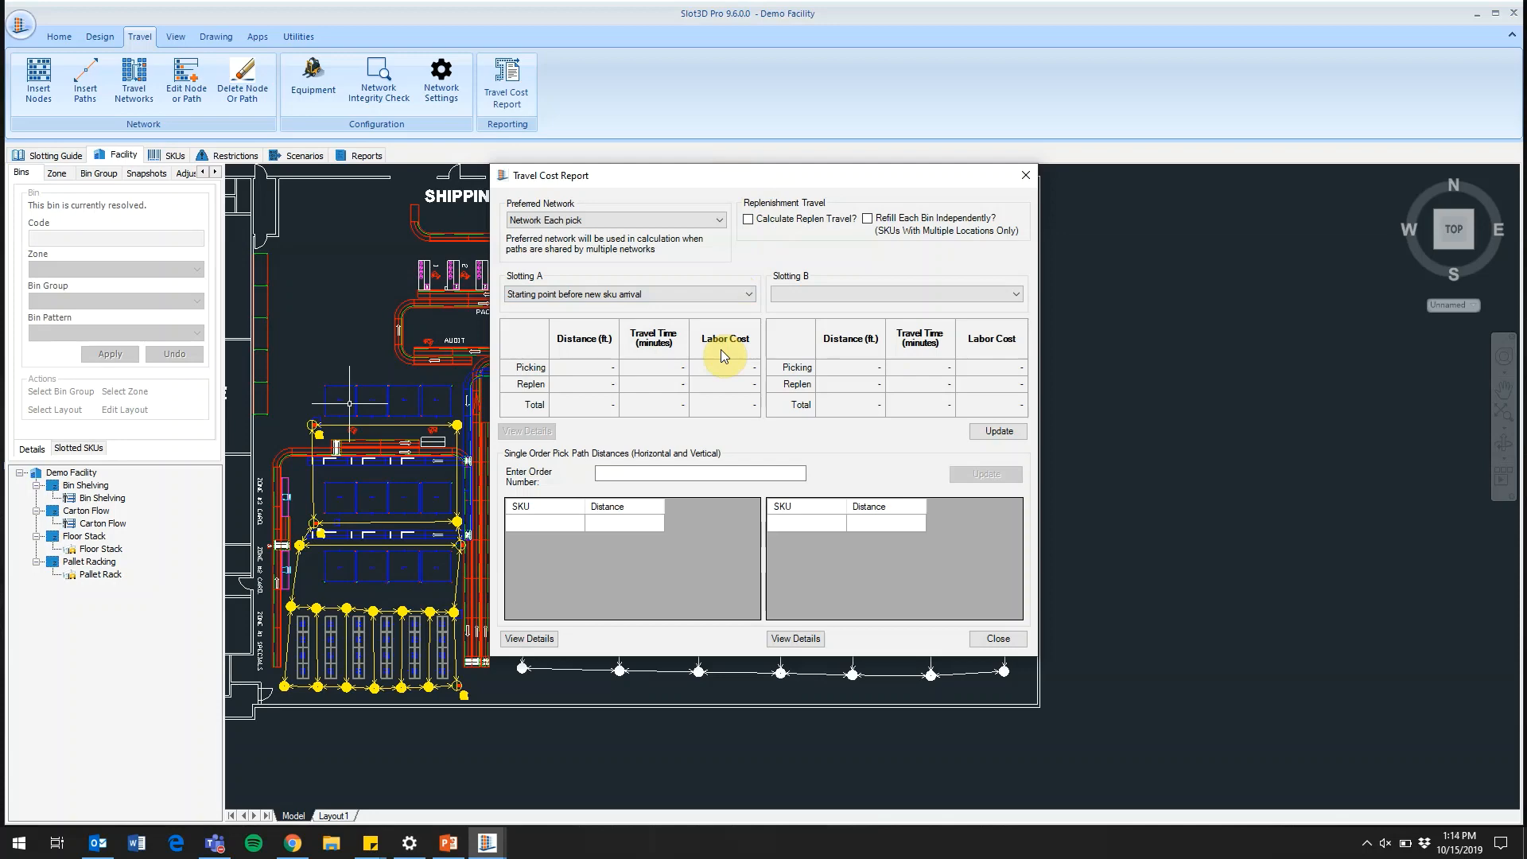
left_click(800, 295)
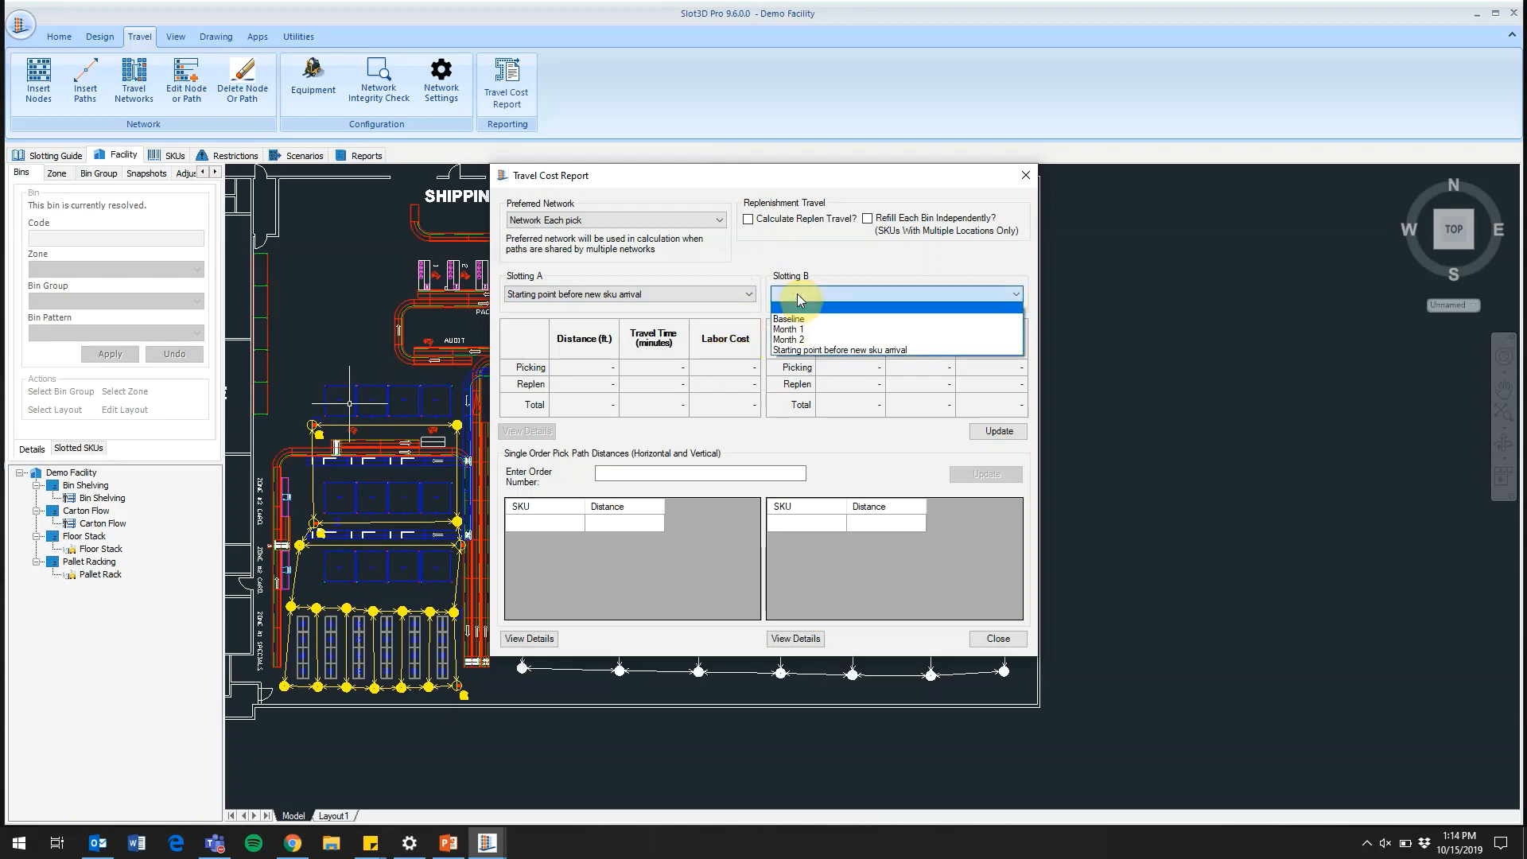
left_click(834, 331)
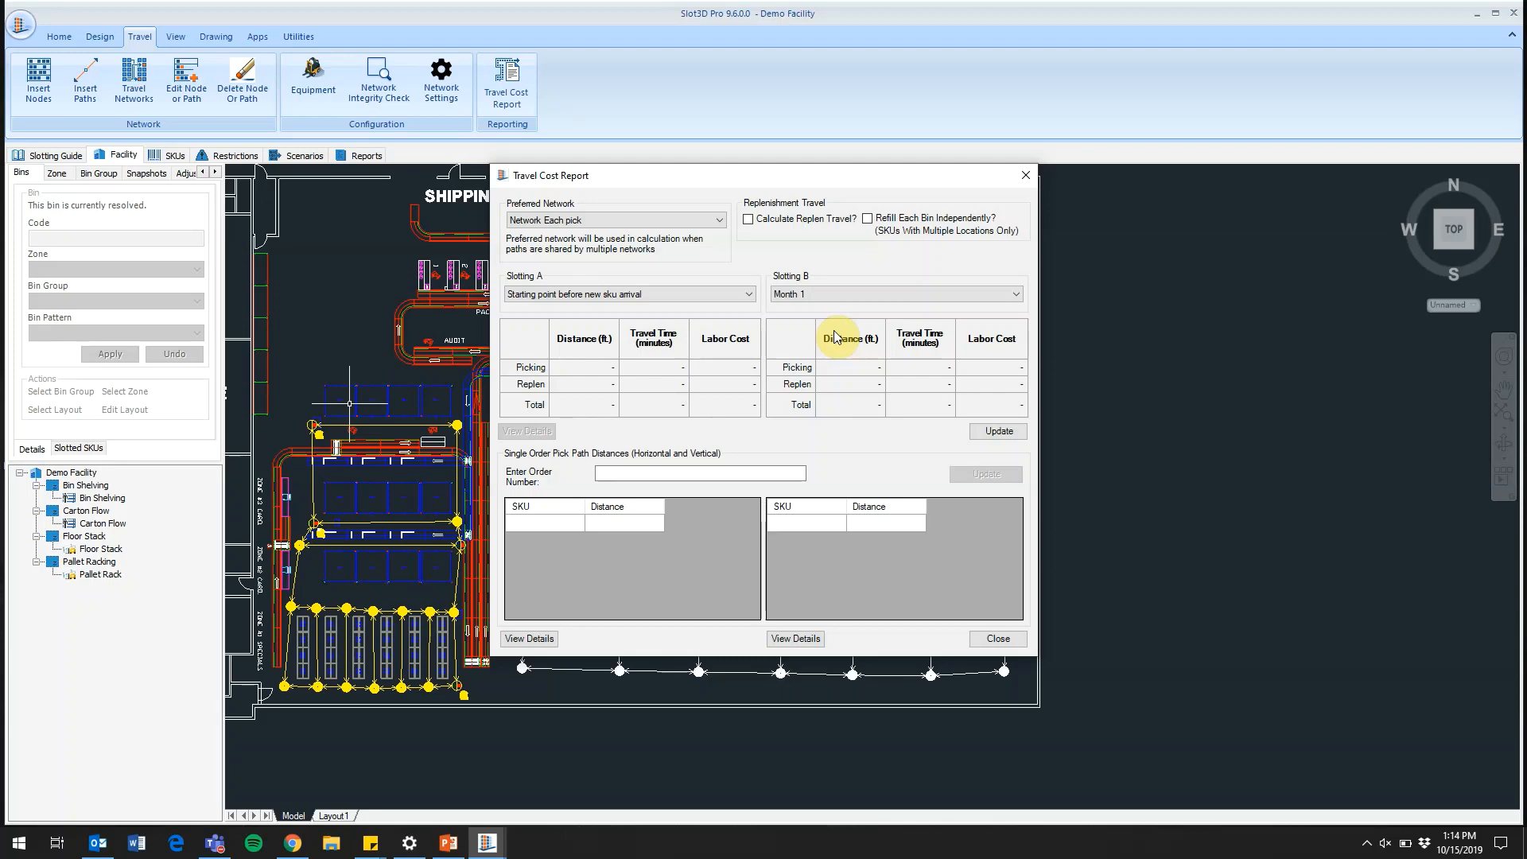
Include replenishment travel with each bin refilled independently, calculate the travel costs of both slottings, and close the report
left_click(760, 228)
left_click(870, 223)
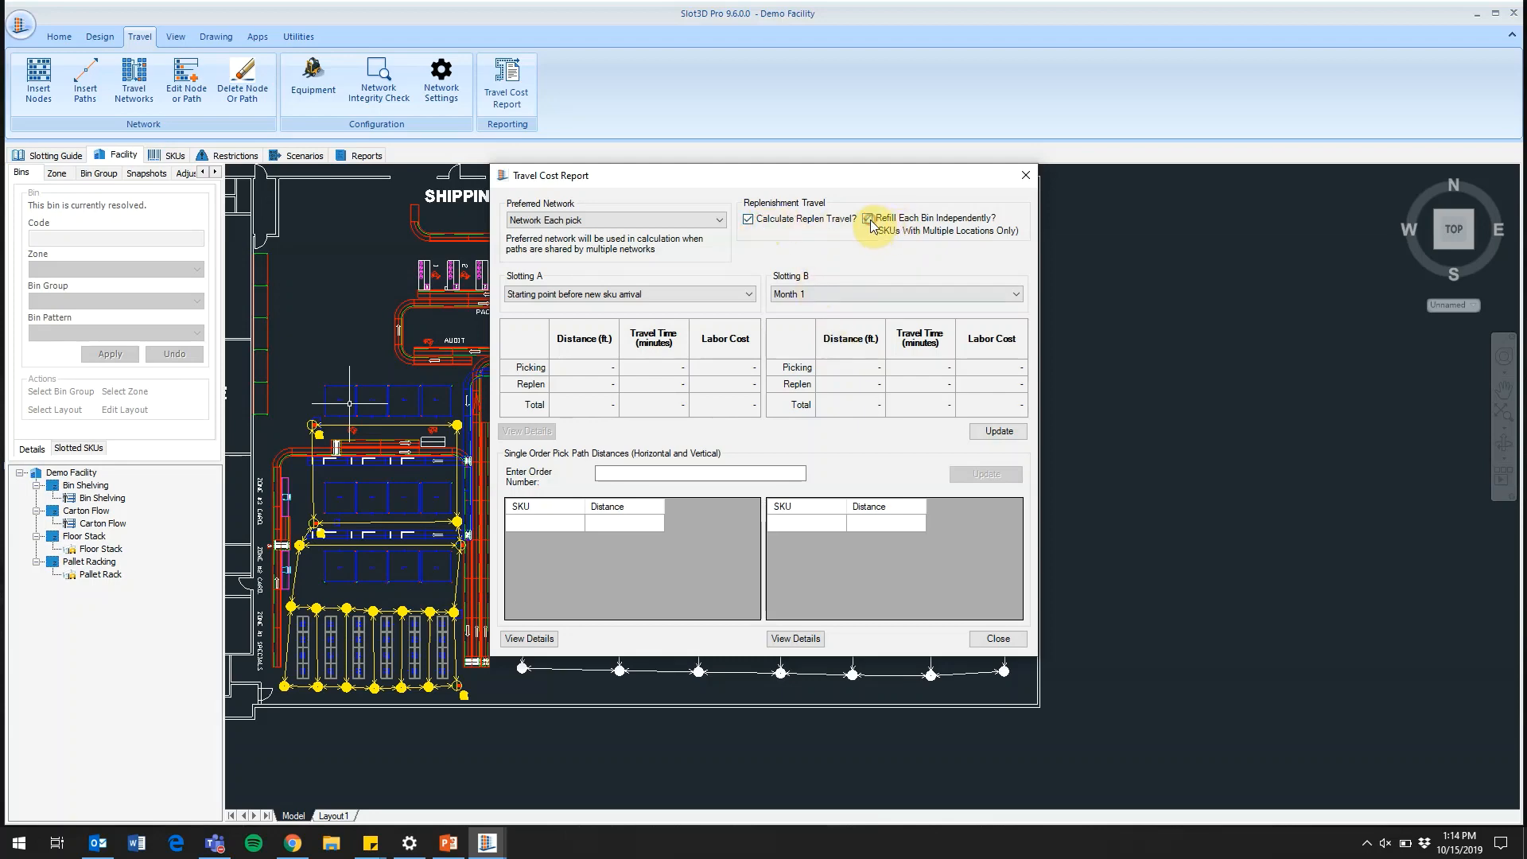
left_click(1005, 433)
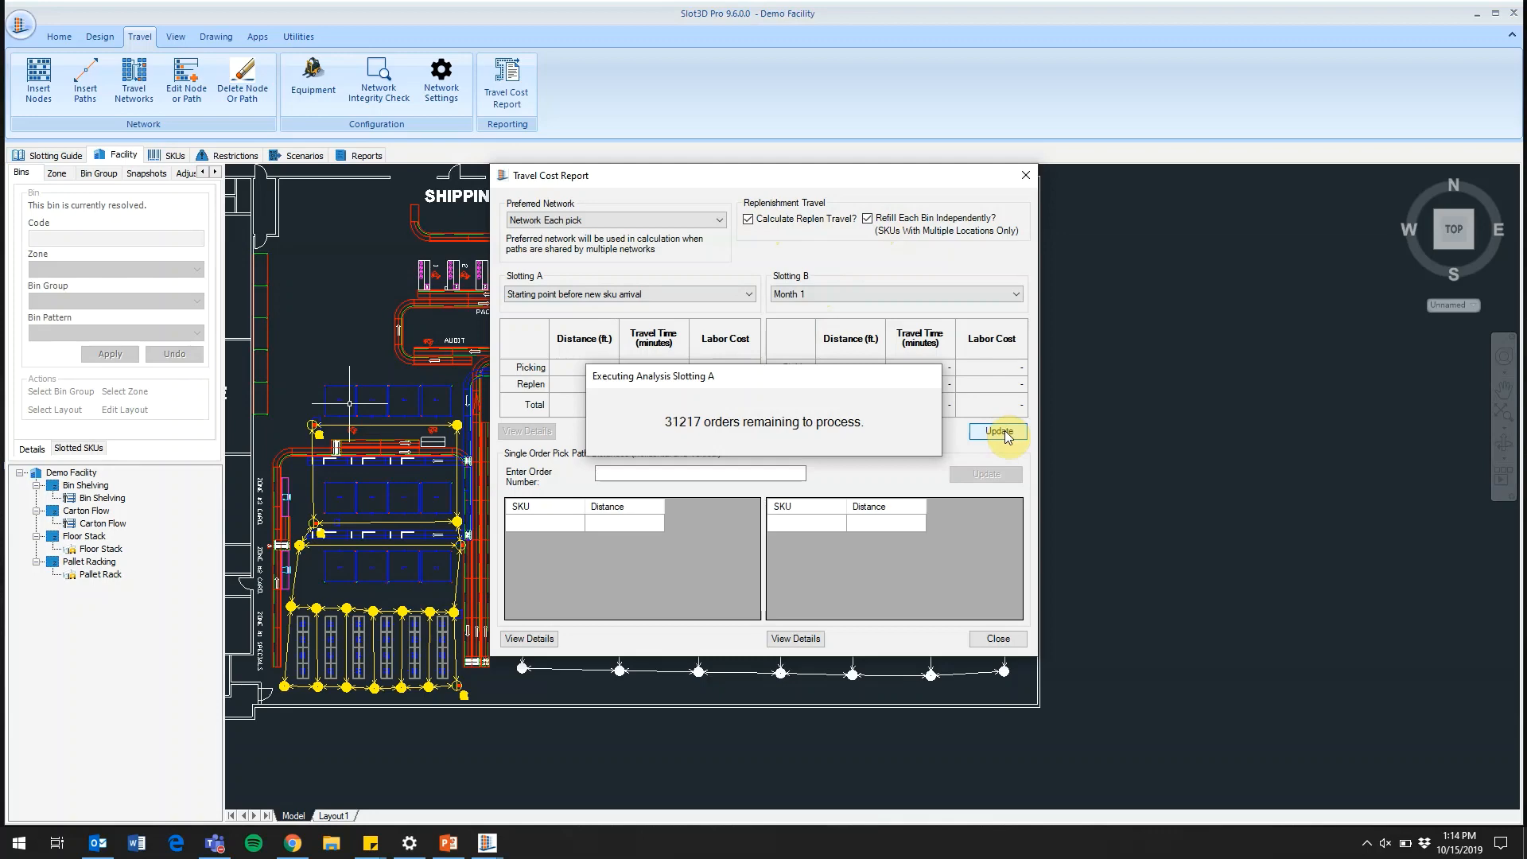
left_click(1003, 431)
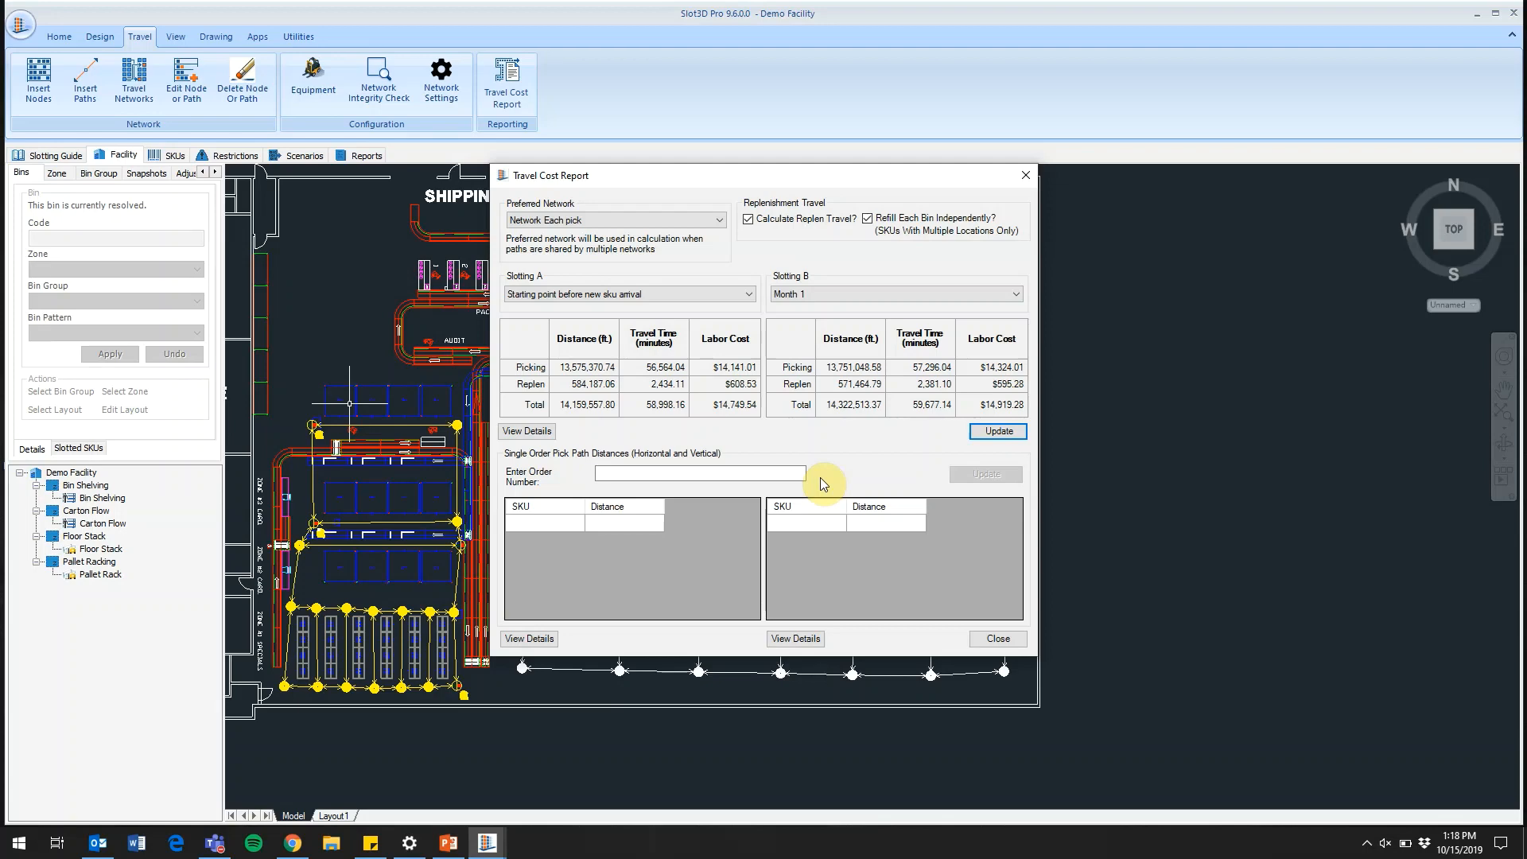
left_click(1004, 637)
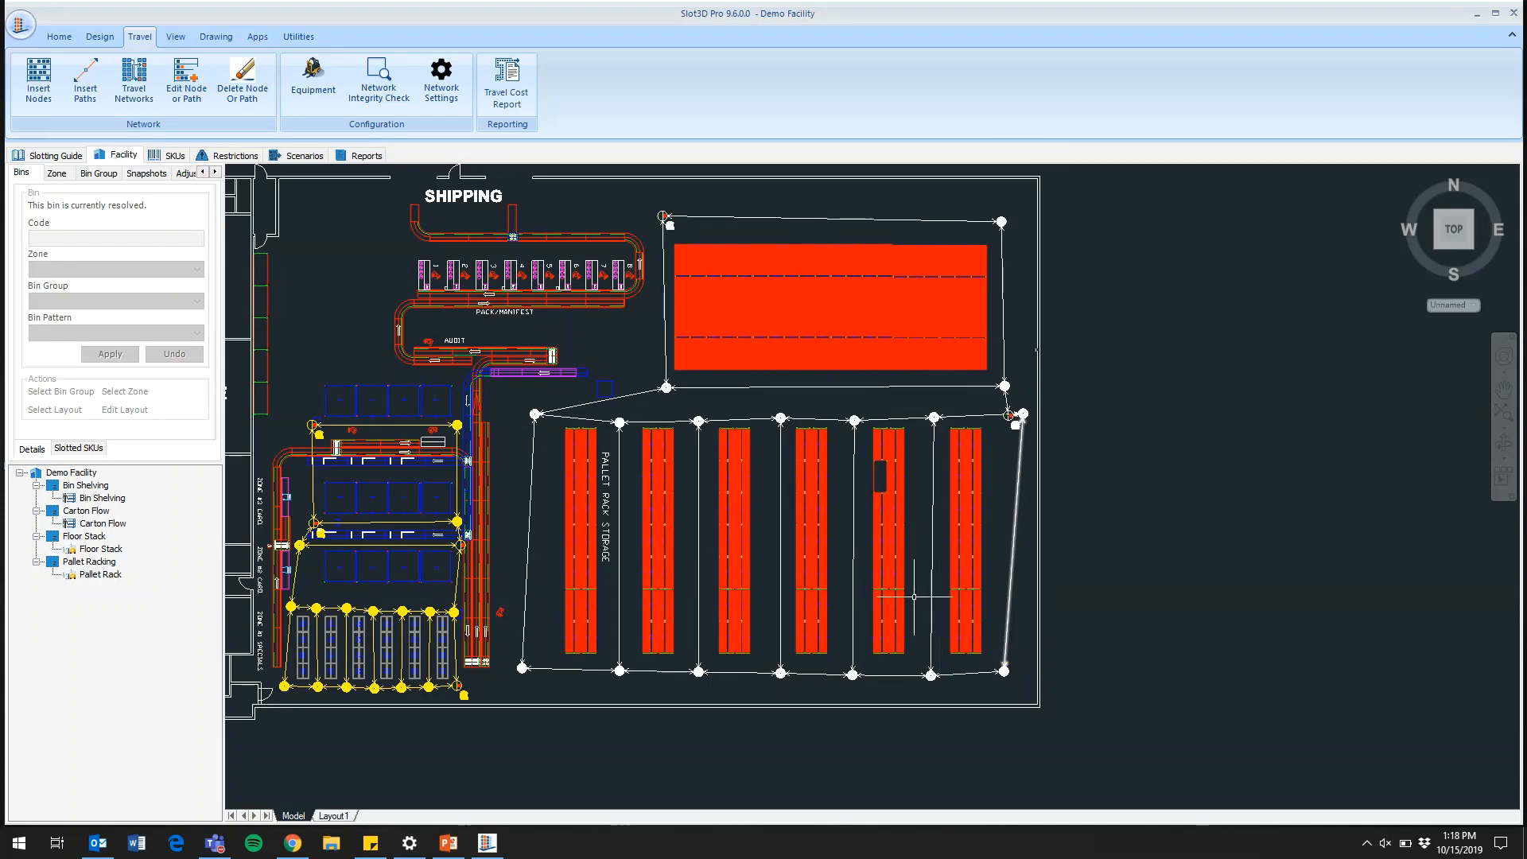
Extract the Let-Down Zone Analysis report for the starting point versus Month 1 to the desktop as letdowns in CSV format, replacing the existing file
left_click(381, 161)
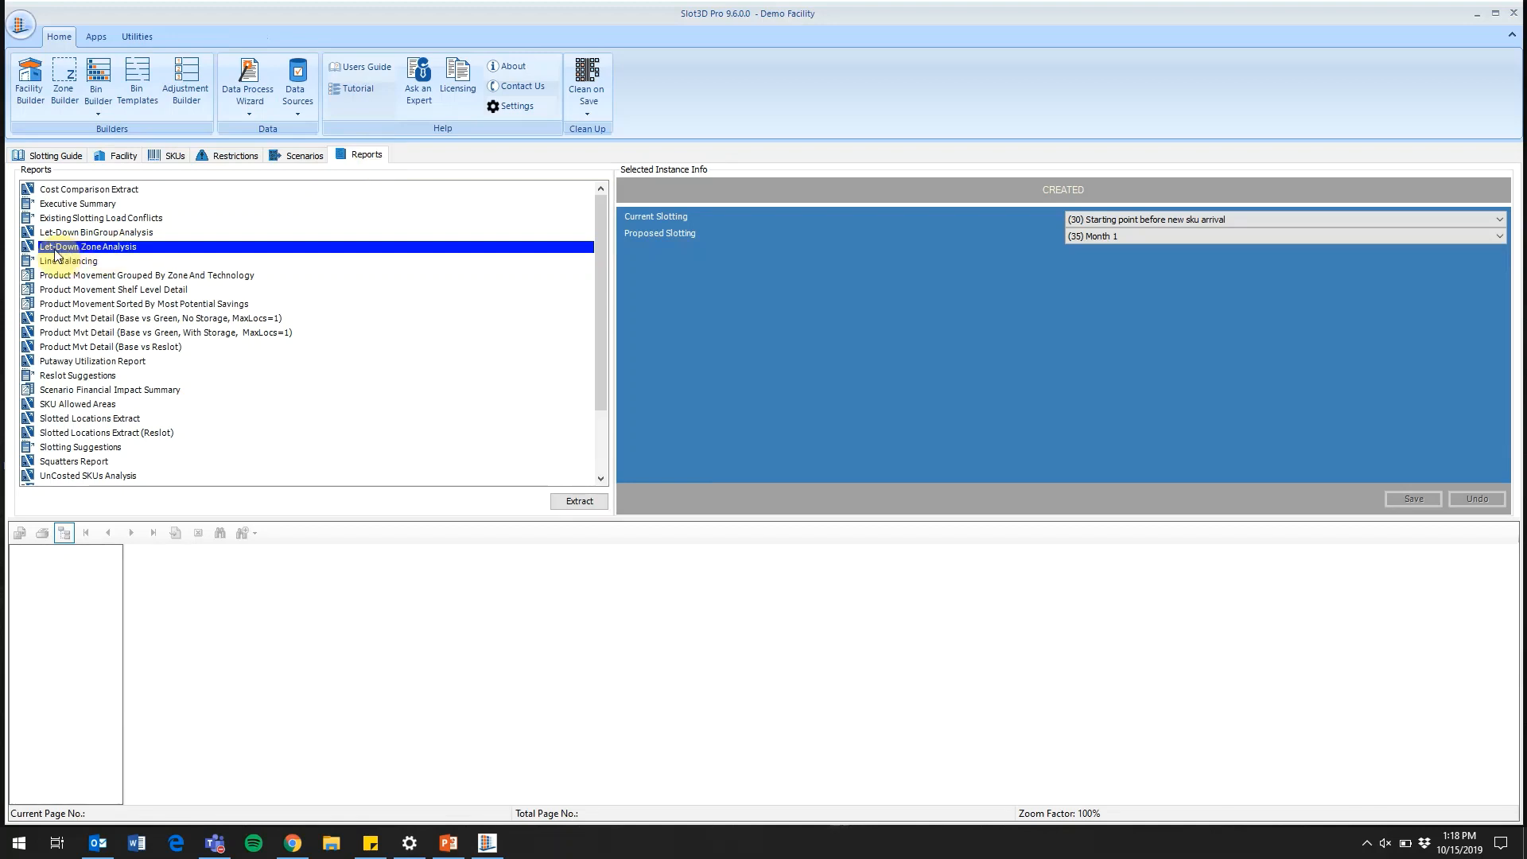
left_click(136, 251)
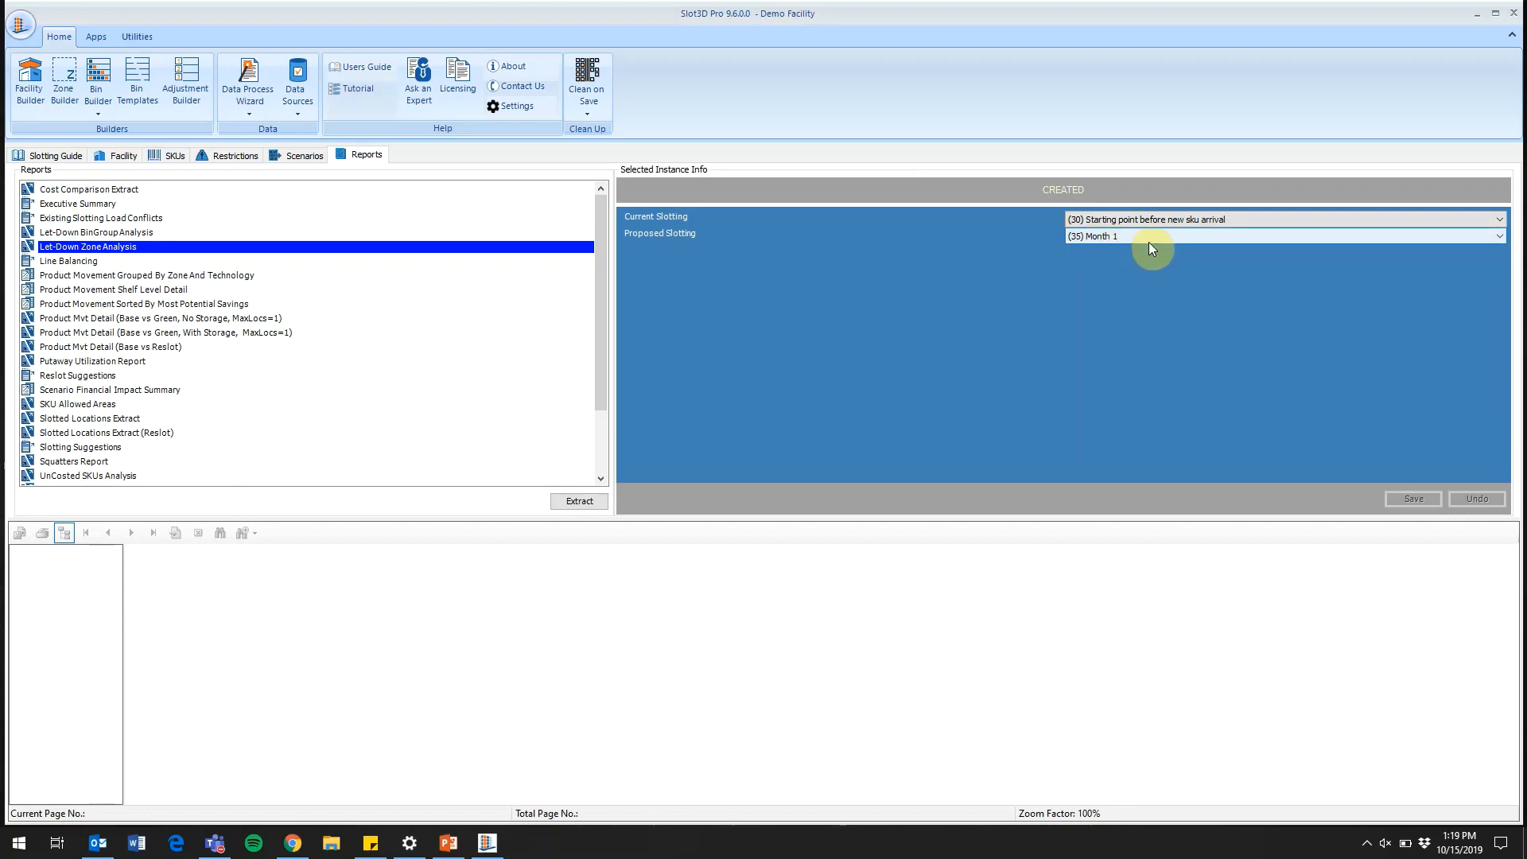
left_click(583, 499)
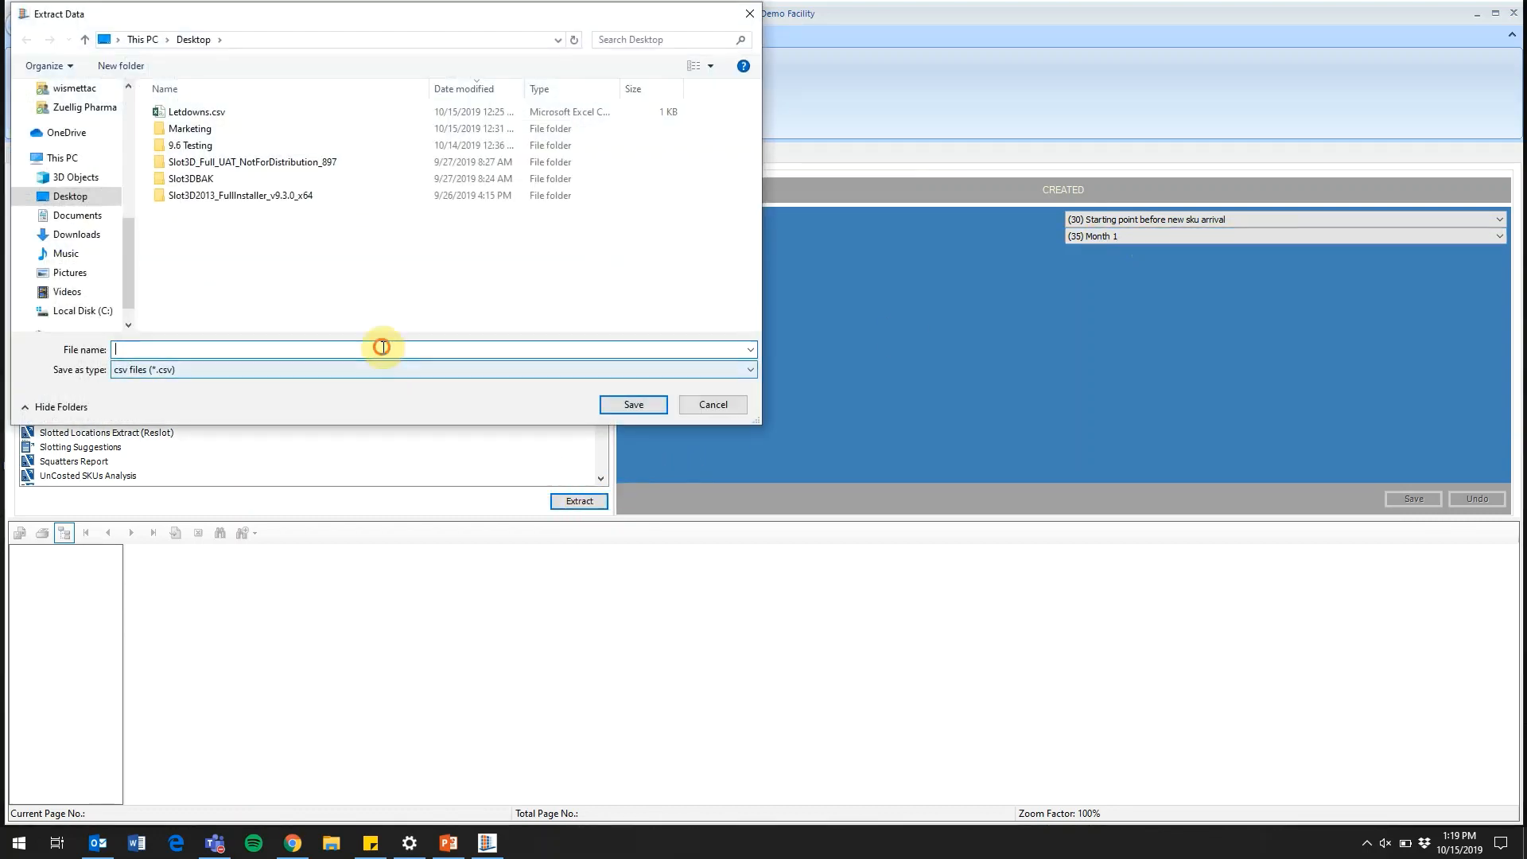
type("letdowns")
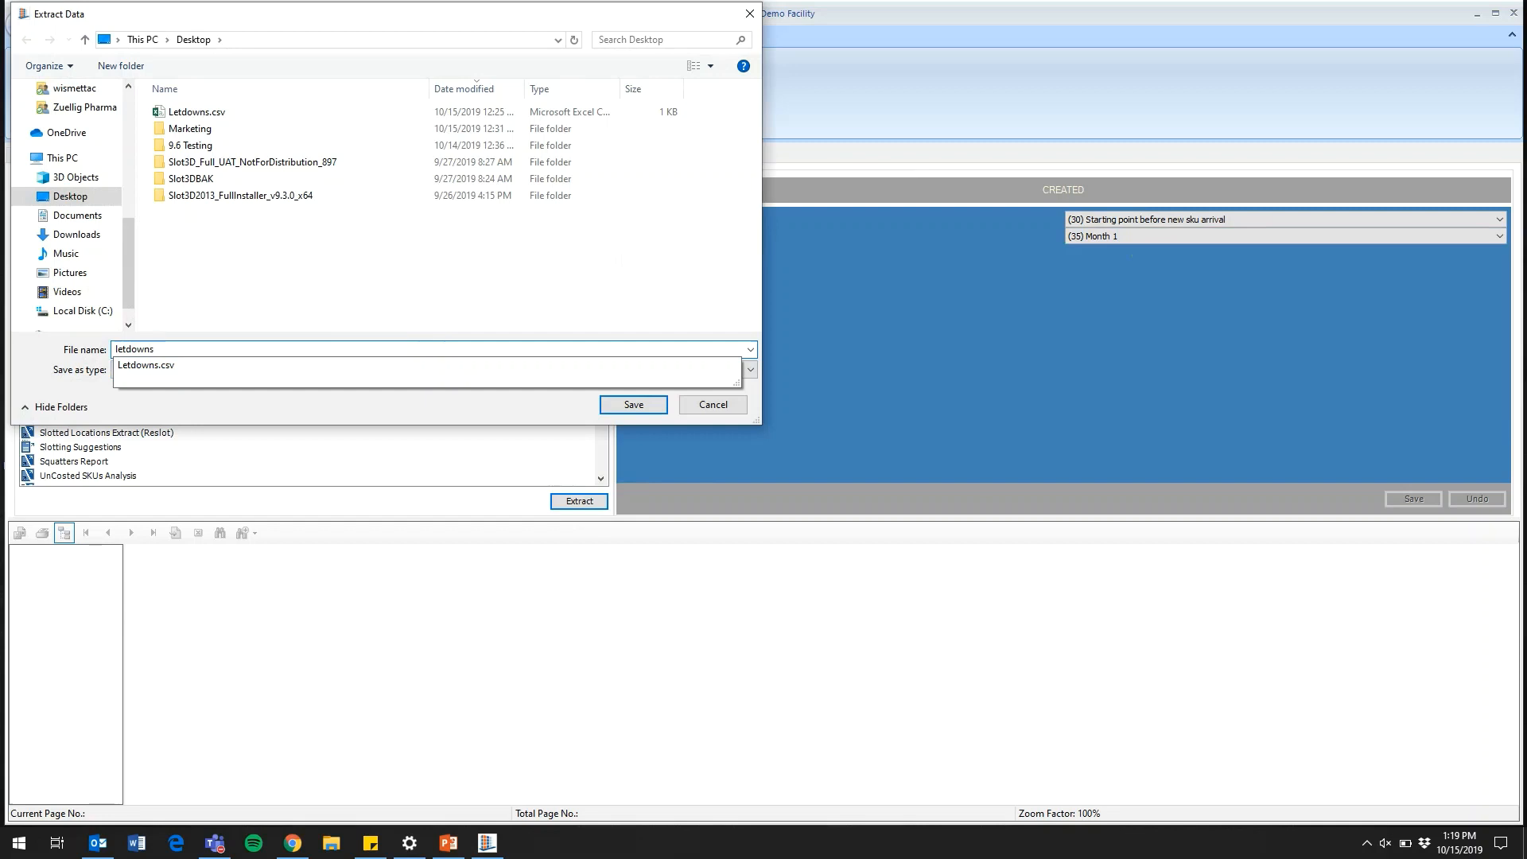
left_click(641, 403)
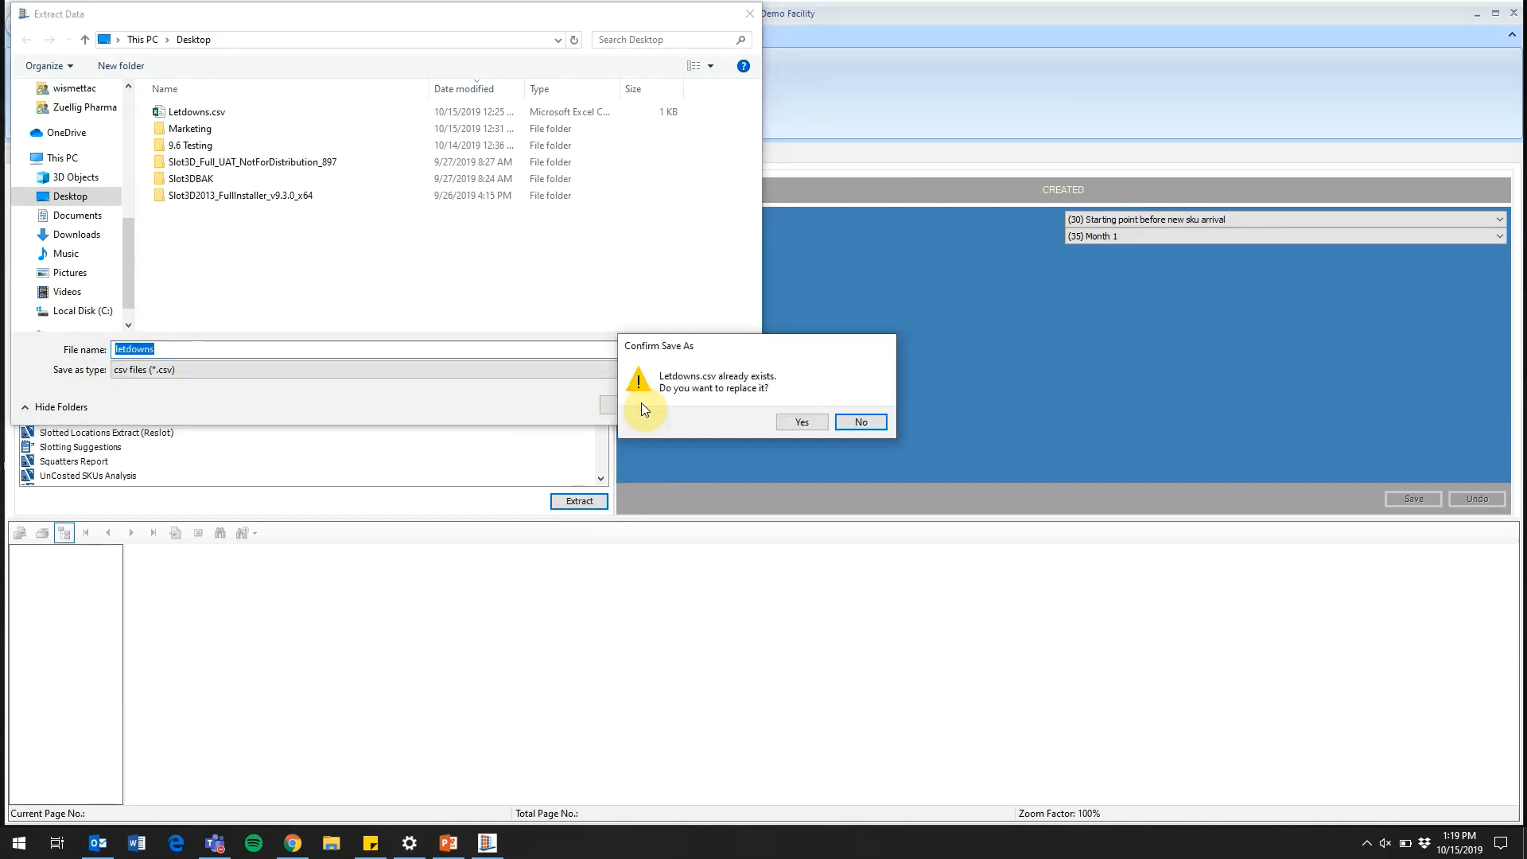
left_click(801, 421)
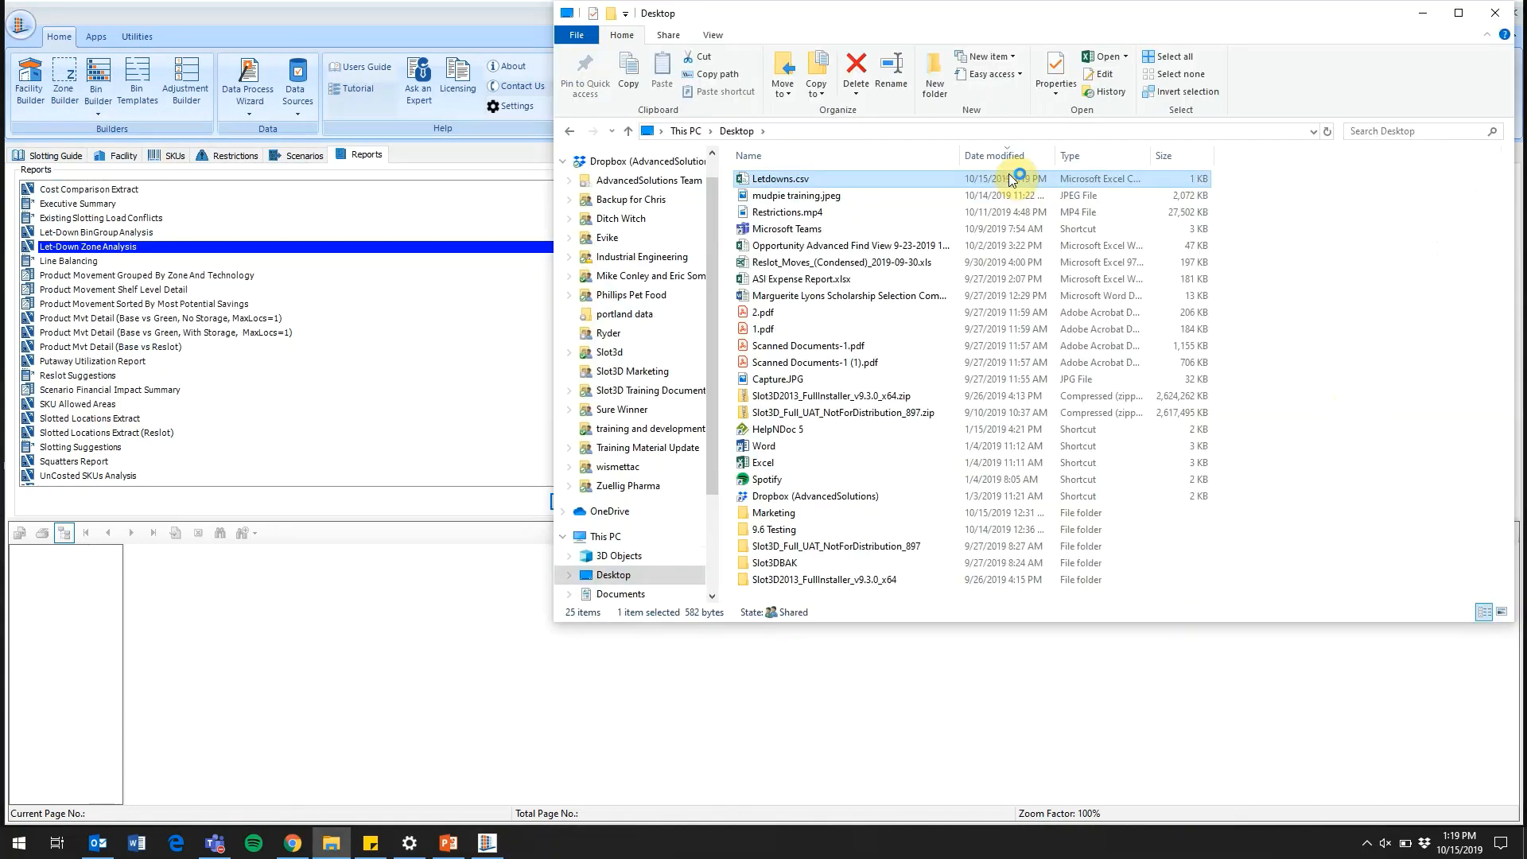
Open Letdowns.csv from the desktop folder in Excel and dismiss the document recovery list
double_click(1007, 178)
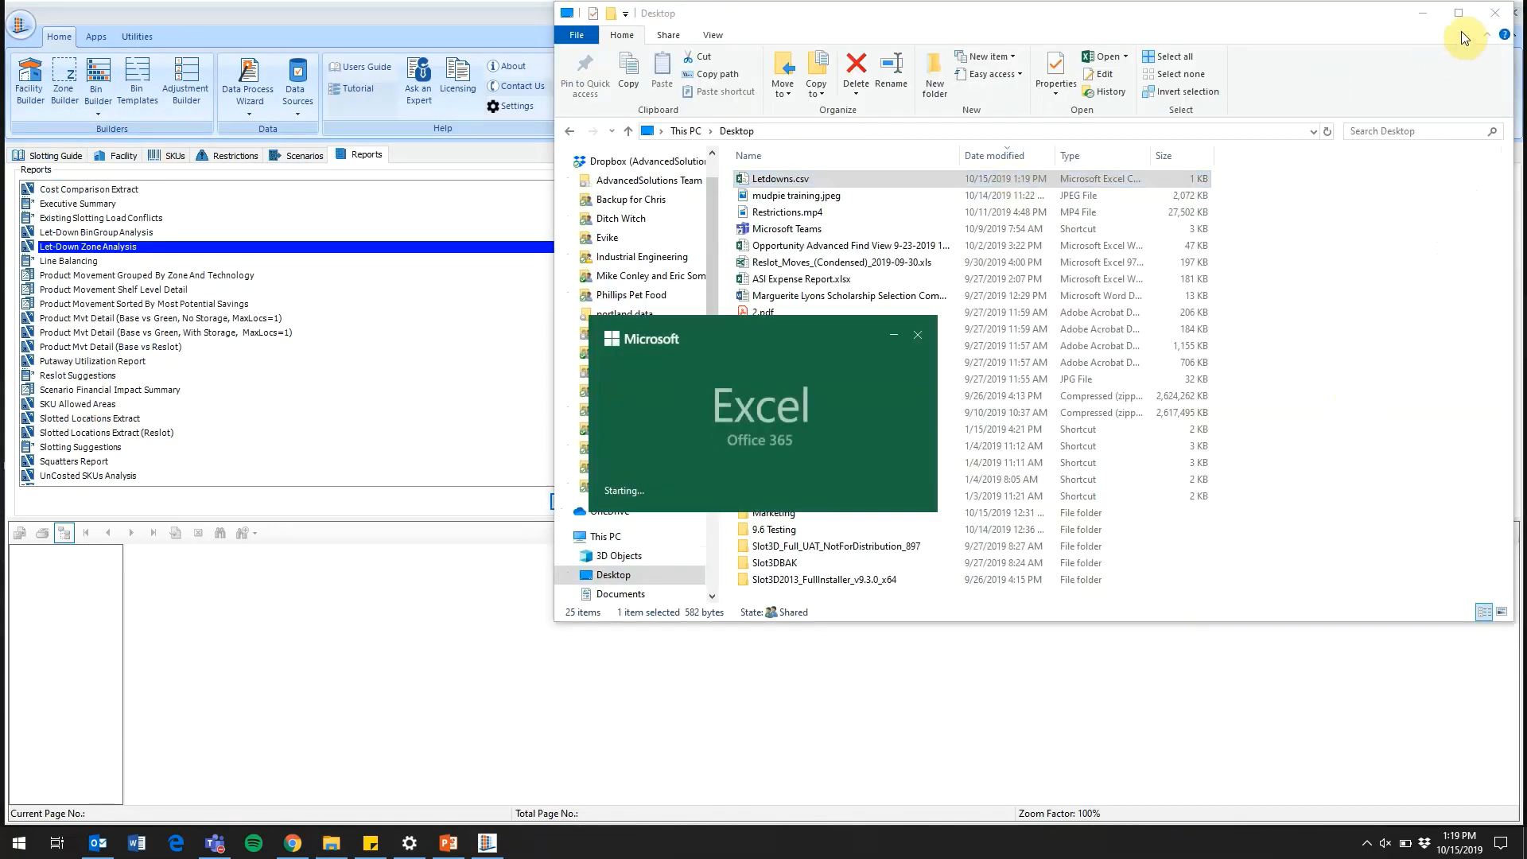
left_click(1423, 12)
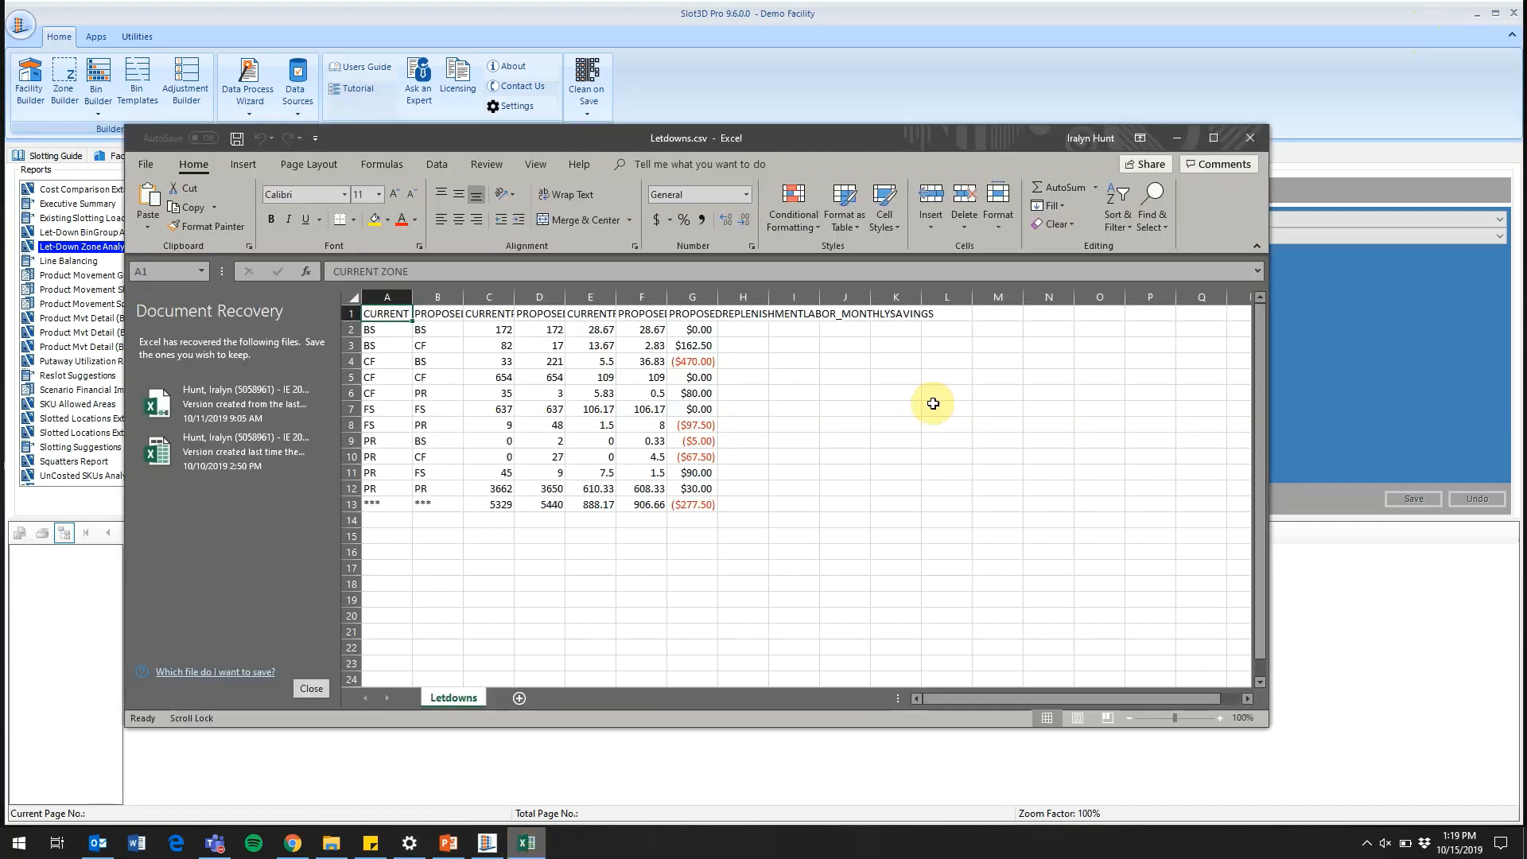
left_click(1213, 137)
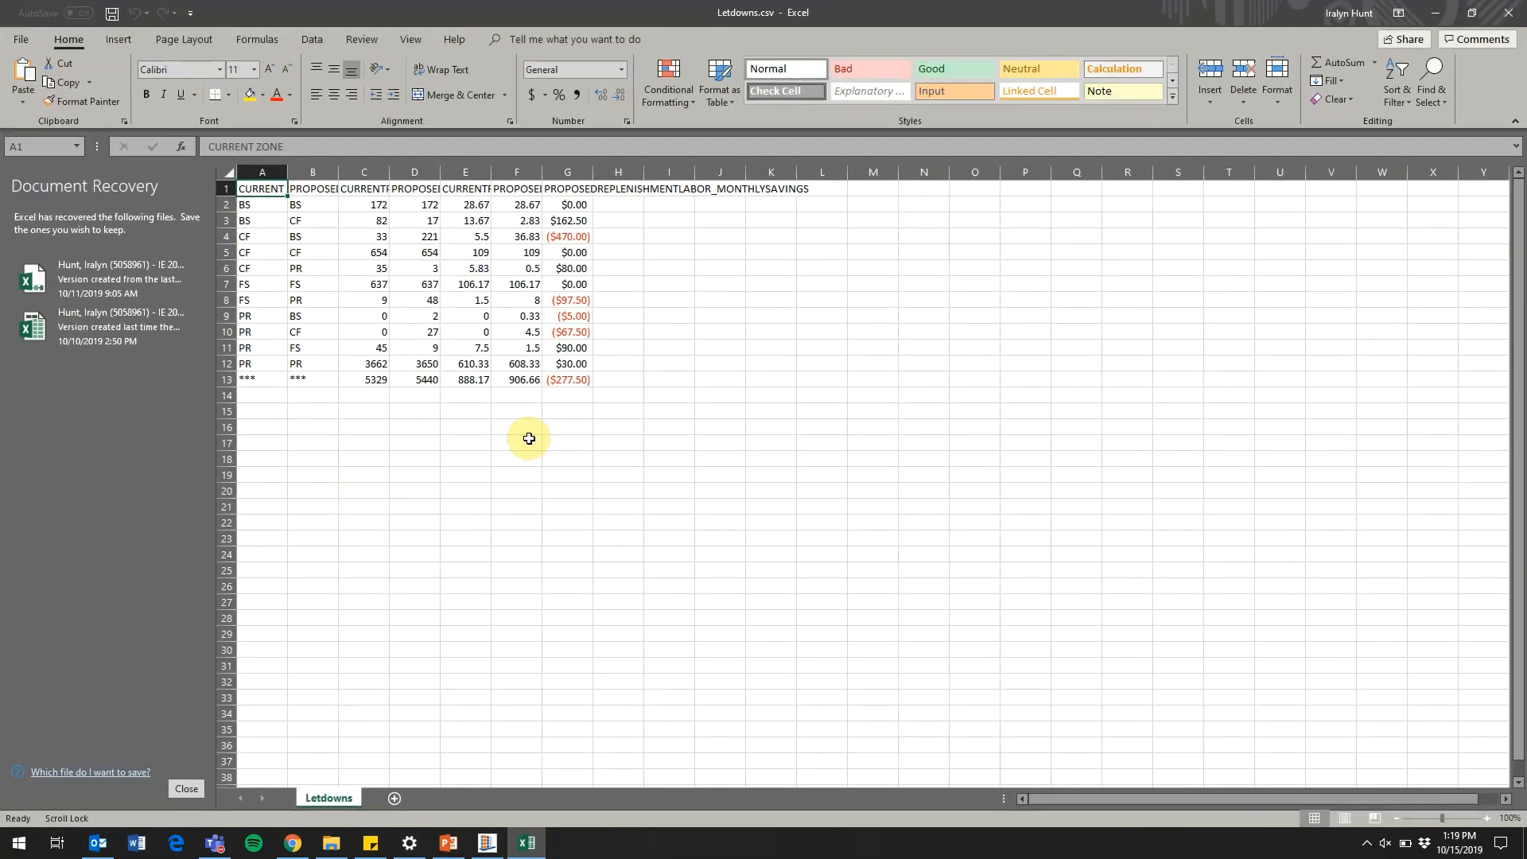
left_click(188, 789)
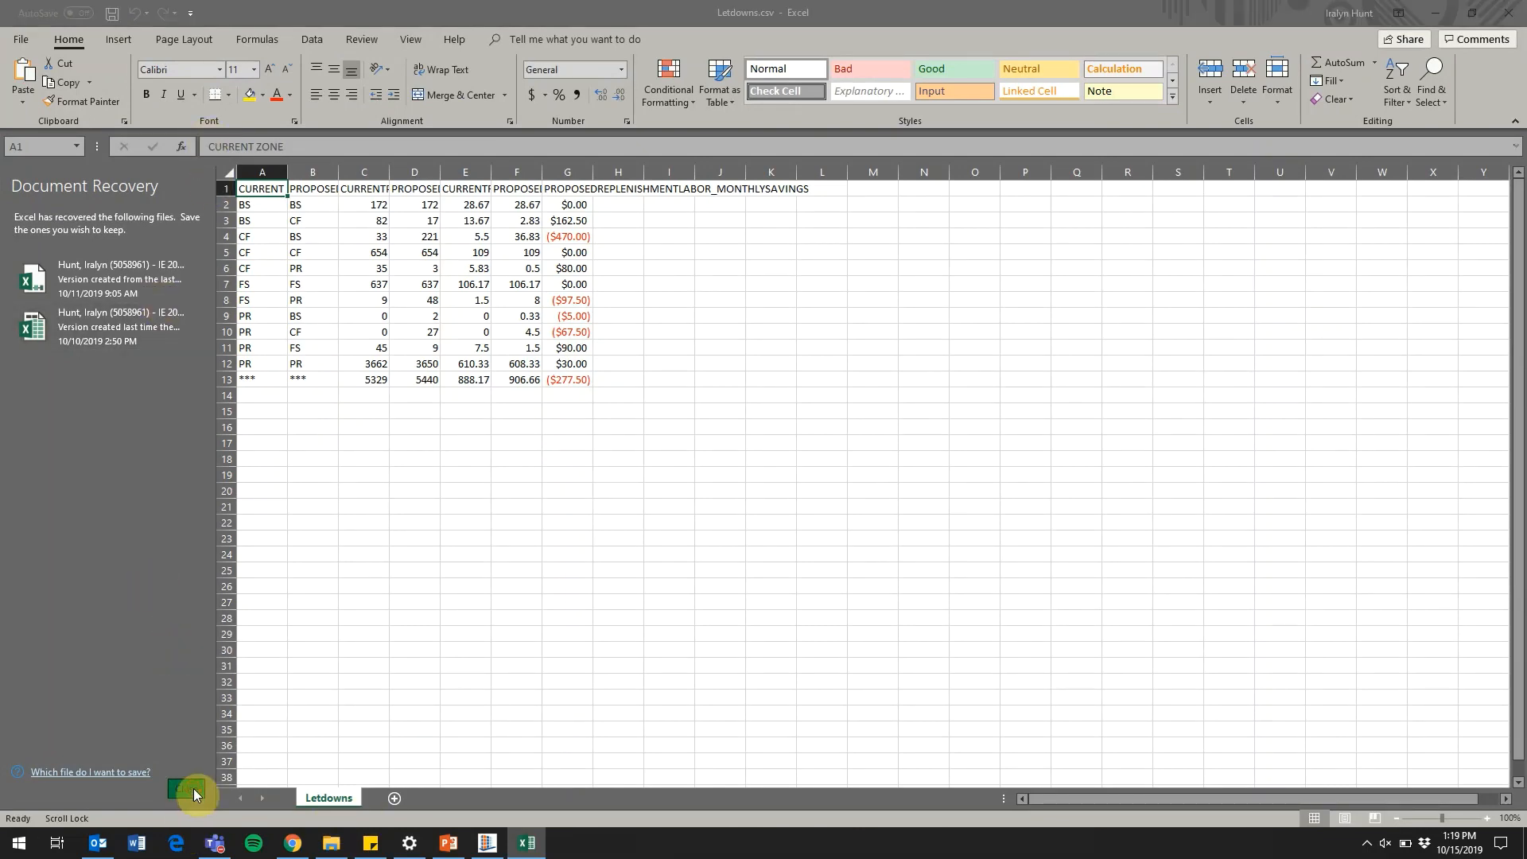
Auto-fit the widths of all columns in the Letdowns sheet so the full headers can be read
left_click(384, 246)
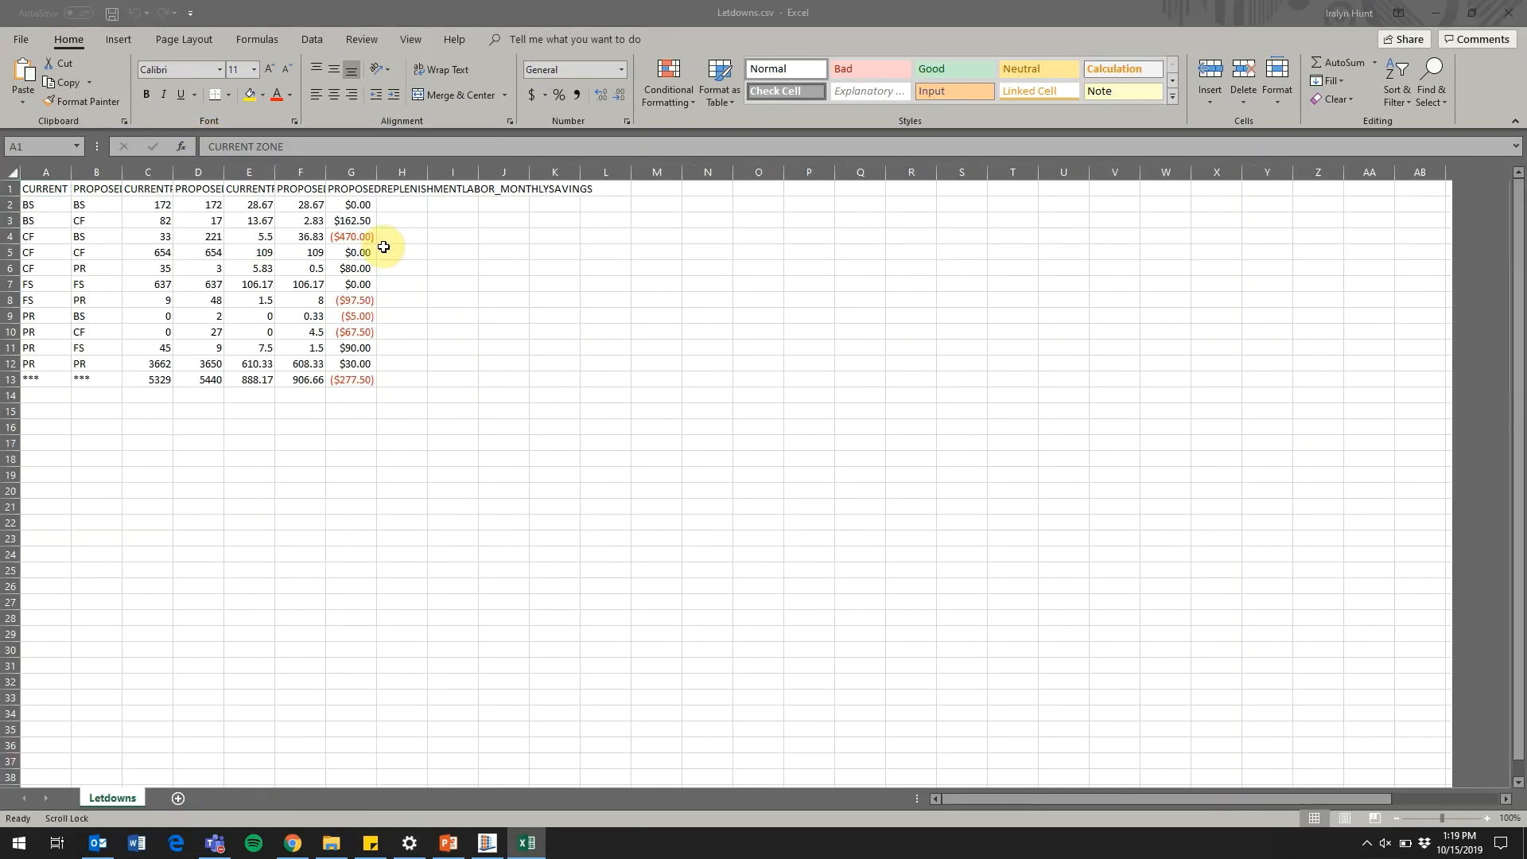
left_click(9, 171)
double_click(71, 166)
left_click(447, 436)
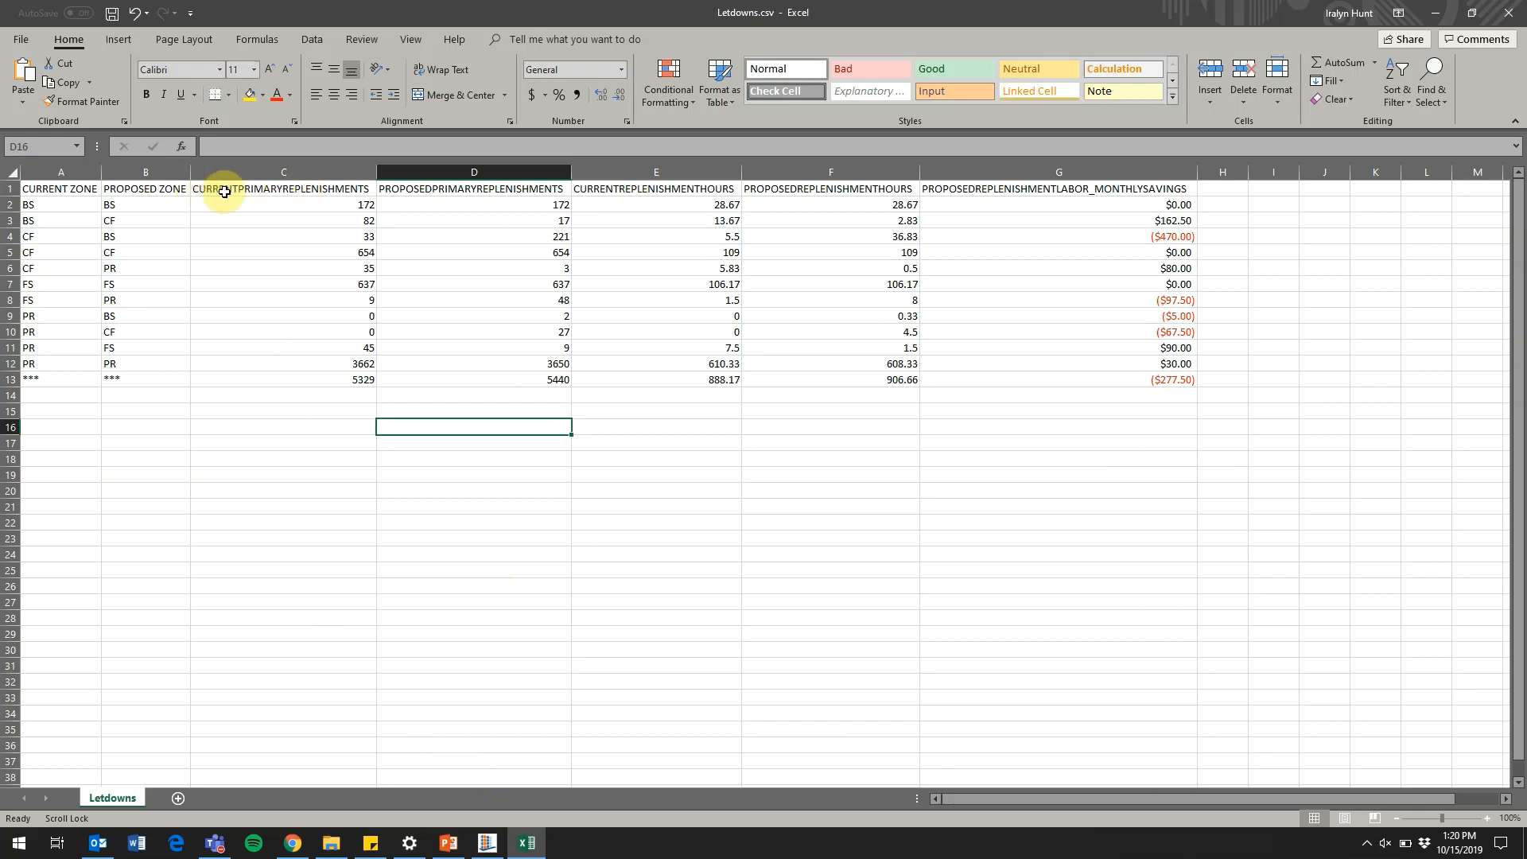
Check the totals row for current and proposed primary replenishments and the monthly replenishment labor savings
left_click(322, 381)
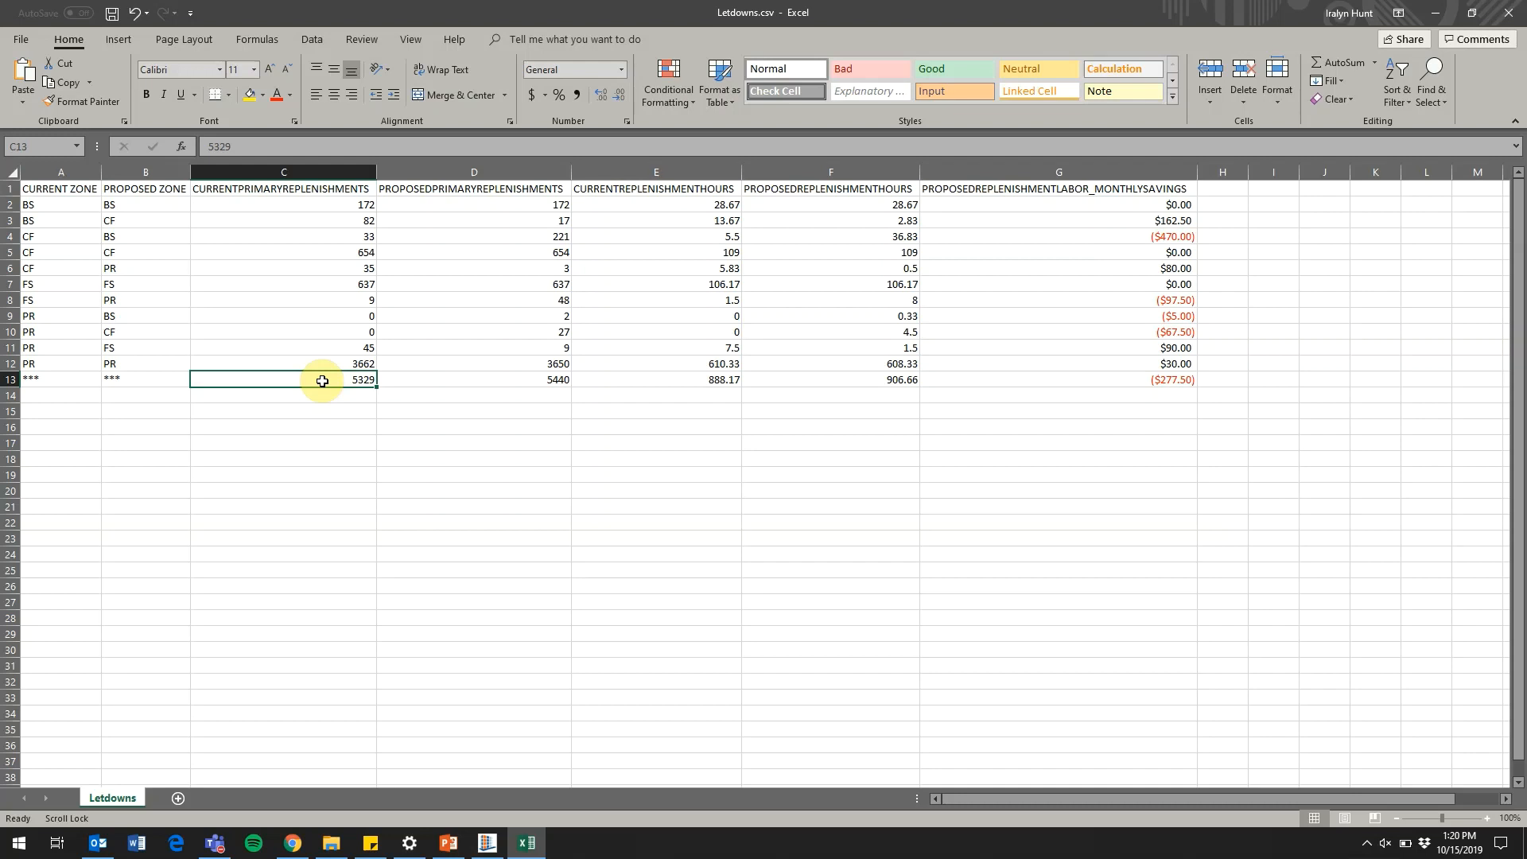
left_click(480, 379)
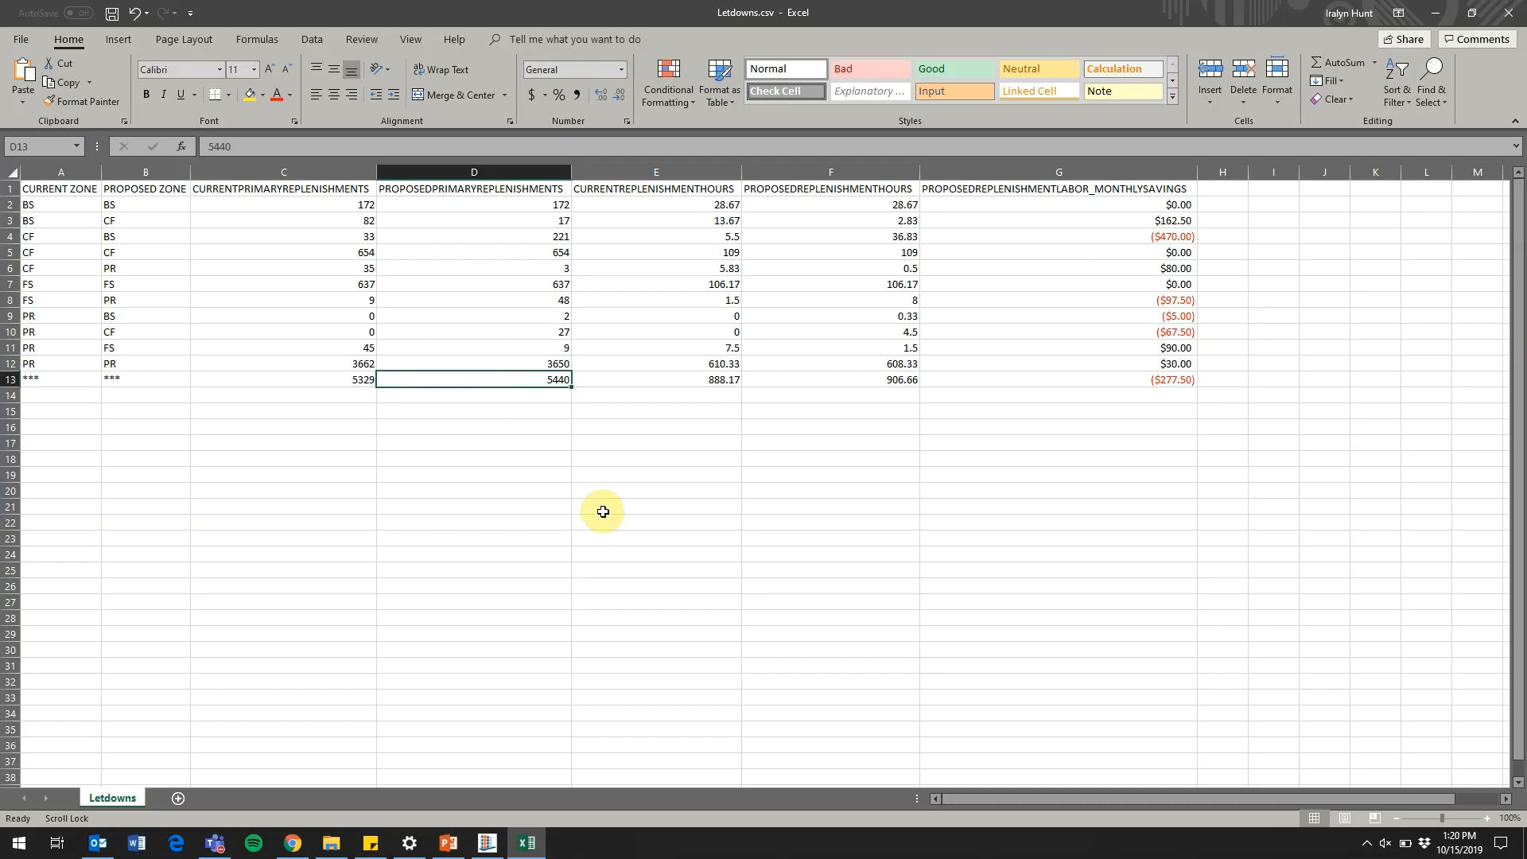
left_click(1146, 380)
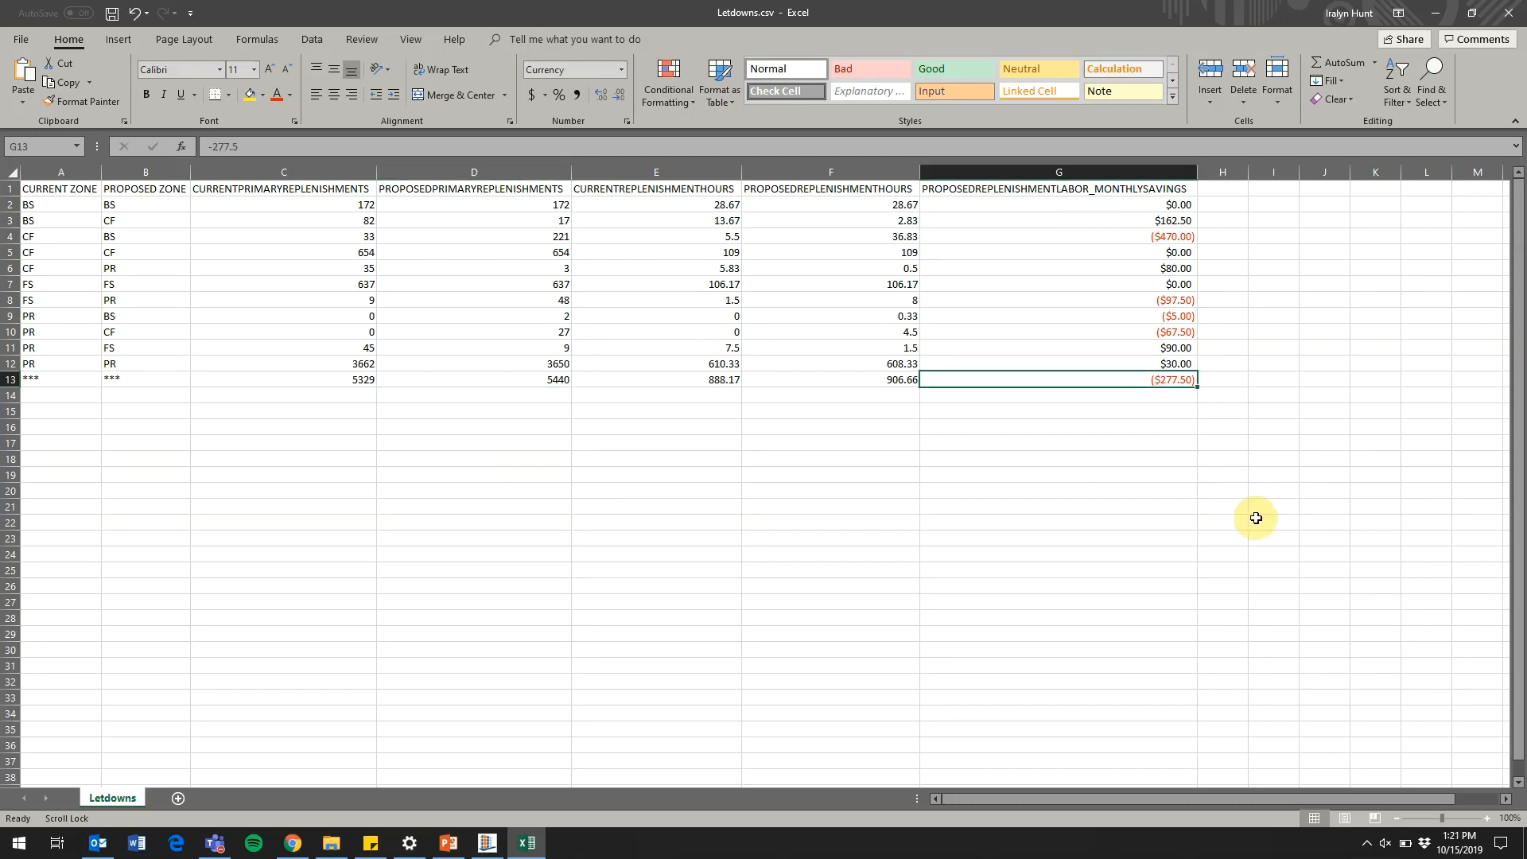